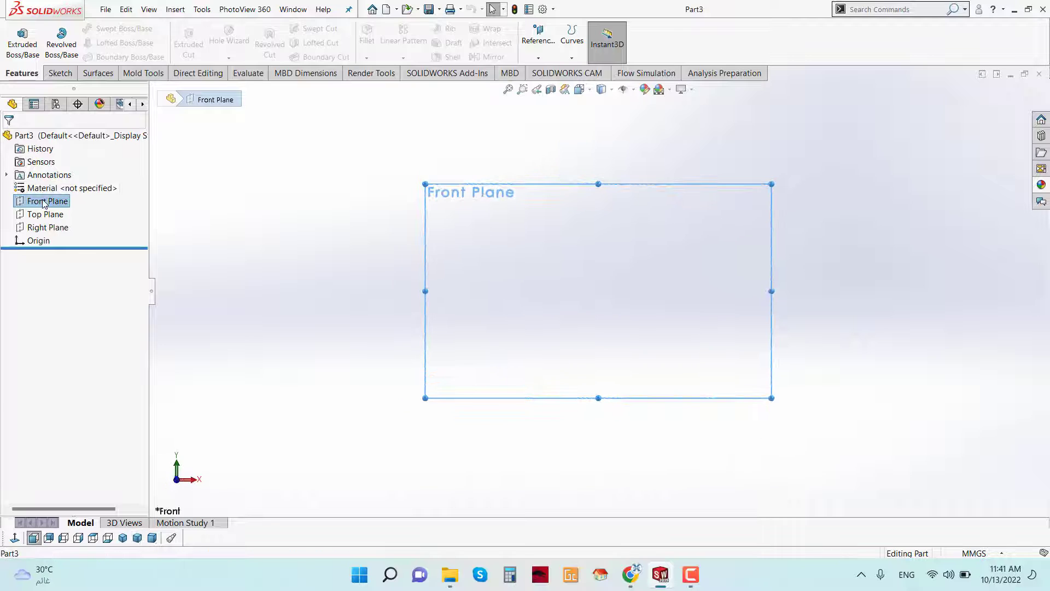
Start a sketch on the Front Plane and draw a circle about 54 mm in diameter centred on the origin
right_click(46, 201)
left_click(70, 181)
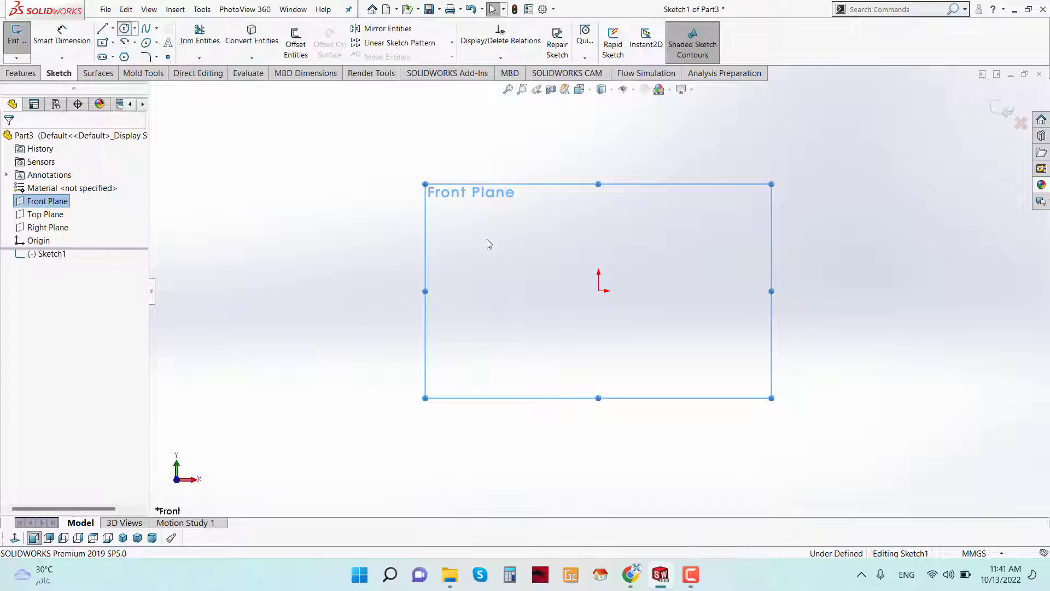
mouse_move(598, 290)
left_mouse_down()
mouse_move(638, 343)
mouse_move(630, 332)
left_mouse_up()
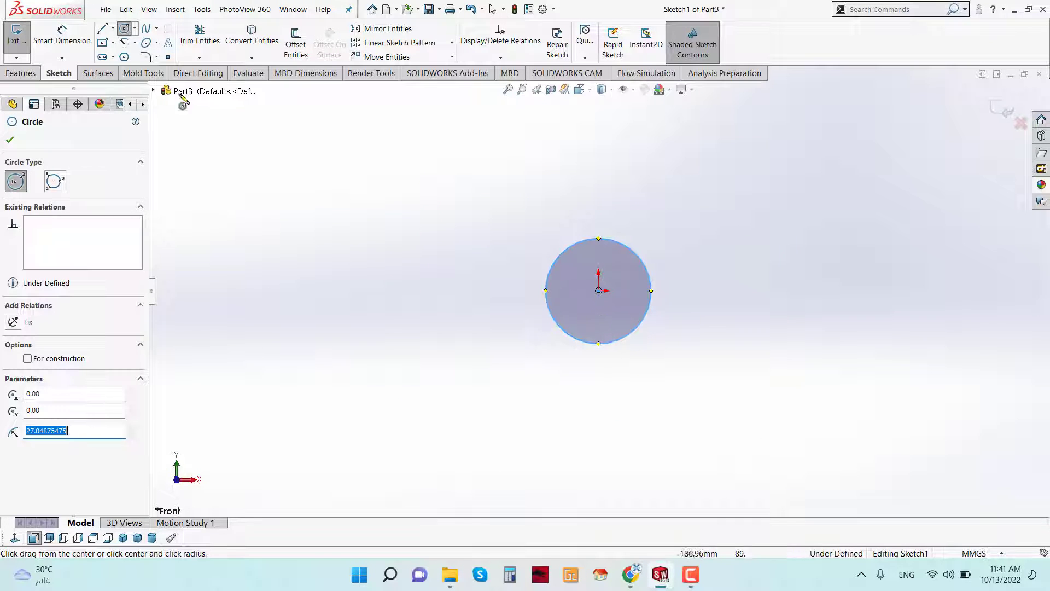
Set the circle's diameter to 26.5 mm and exit the sketch
left_click(62, 36)
left_click(608, 343)
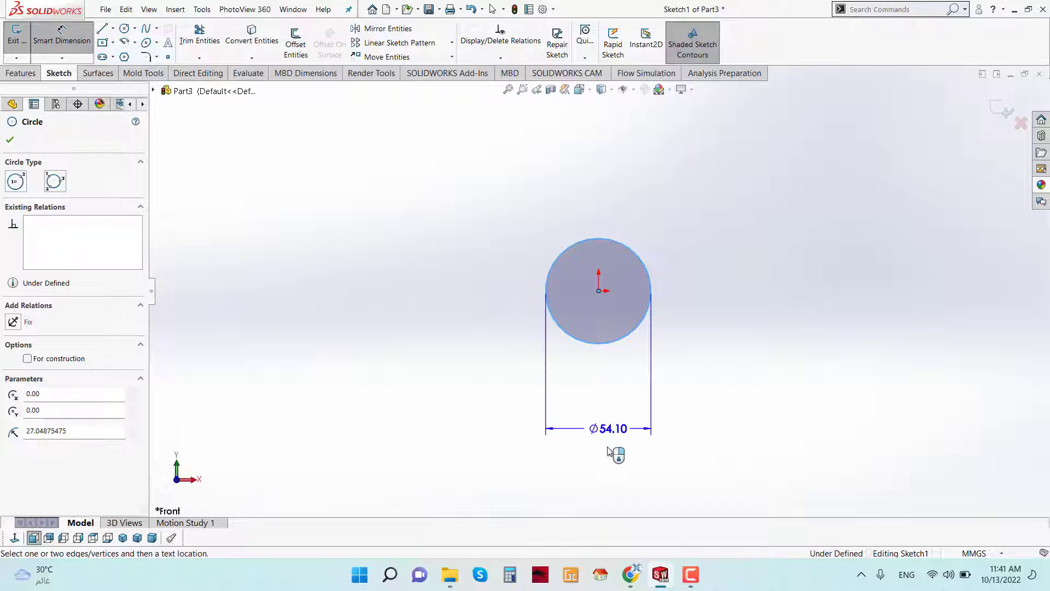
left_click(604, 452)
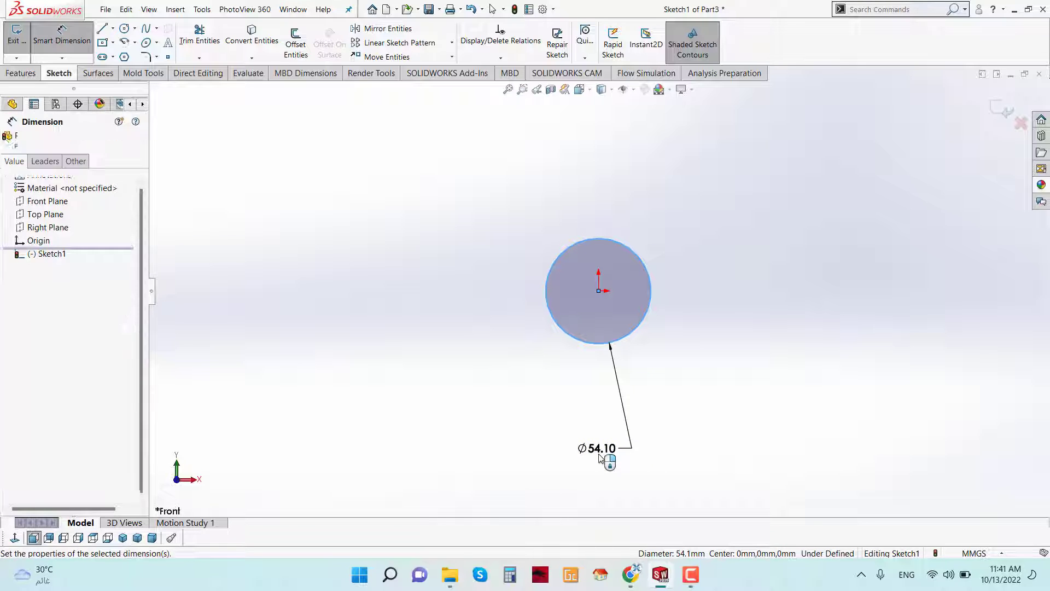
type("26.")
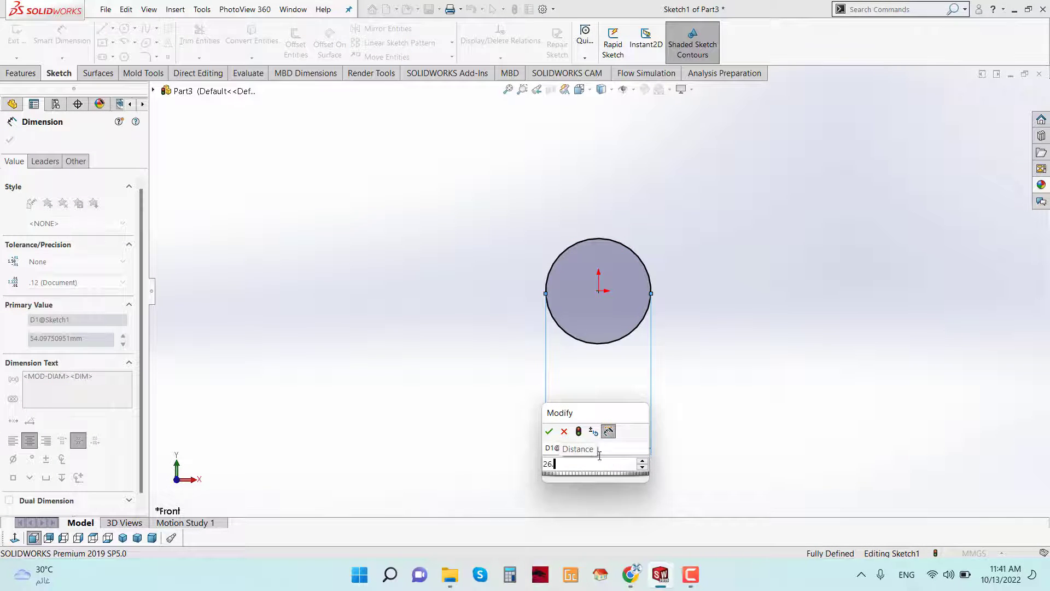
type("5")
left_click(550, 431)
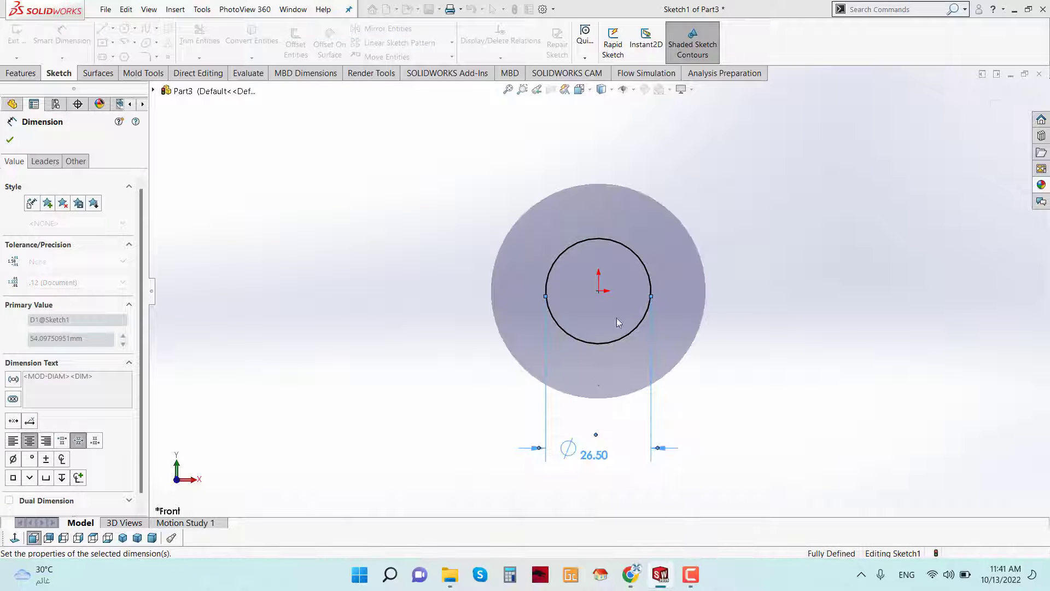
left_click(11, 139)
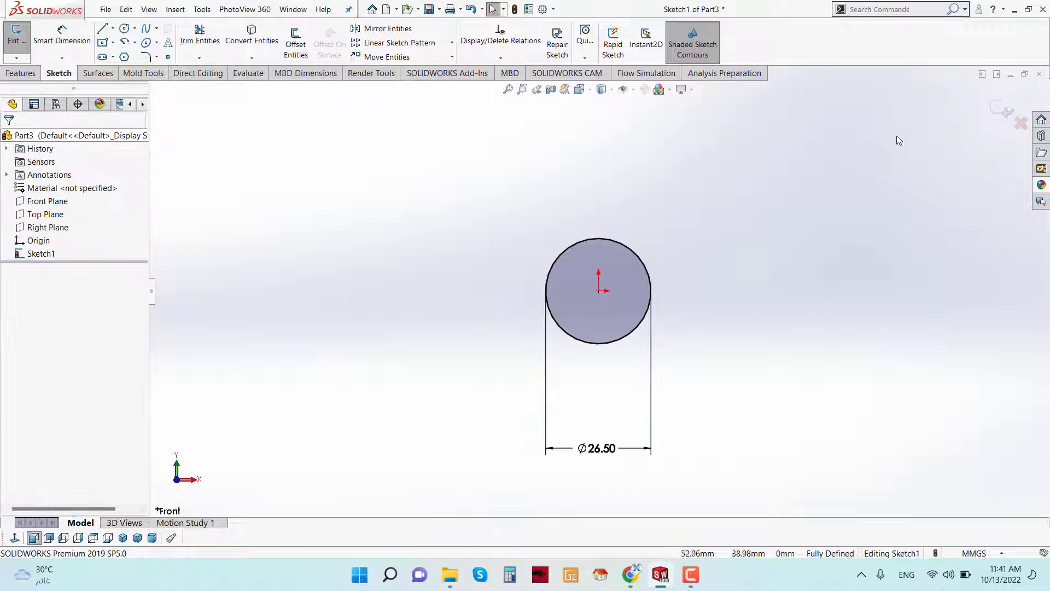
left_click(996, 109)
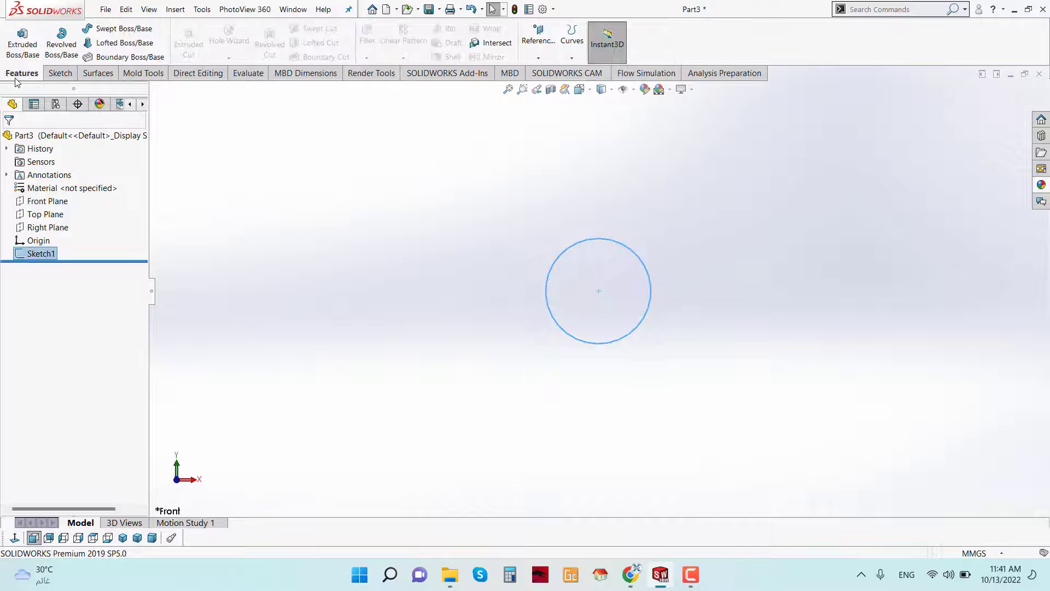
Create a clockwise constant-pitch helix from the circle, with 55 mm height, 4.58 mm pitch and a 180° start angle
left_click(572, 41)
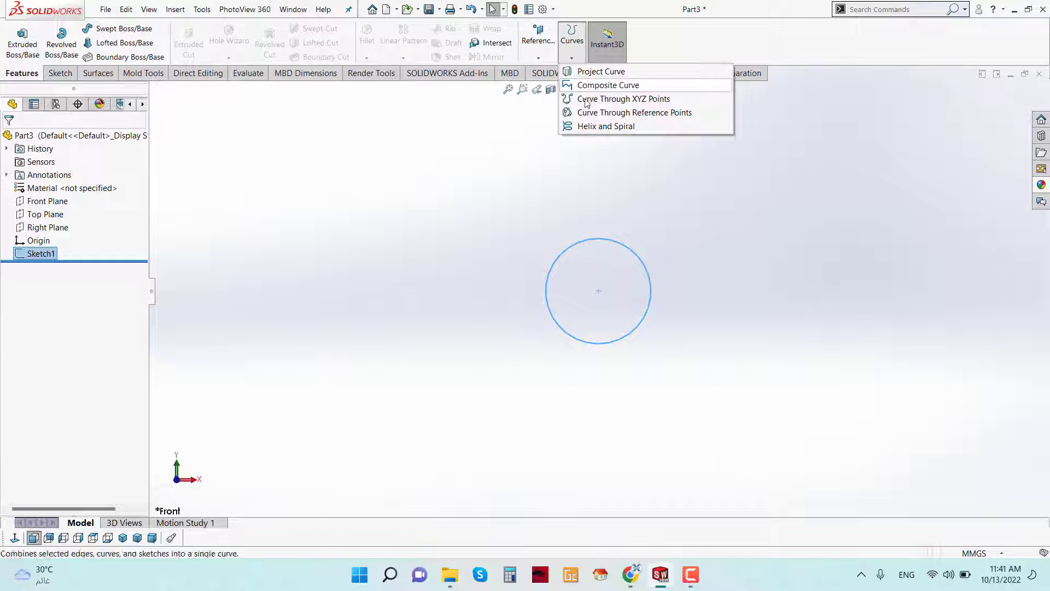
left_click(590, 126)
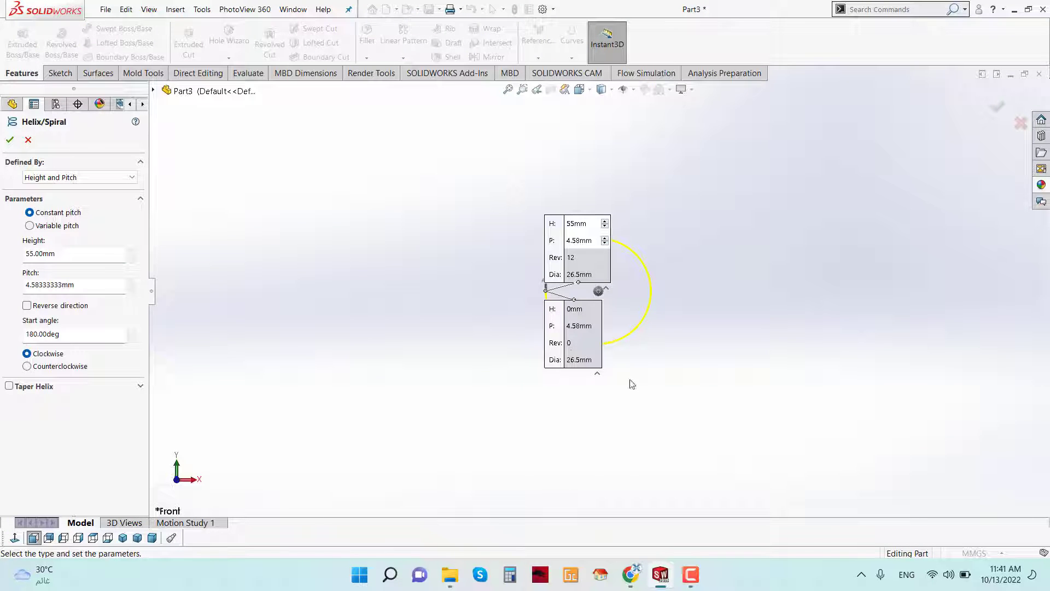
middle_click_drag(635, 315, 661, 199)
scroll(661, 199, "up", 1)
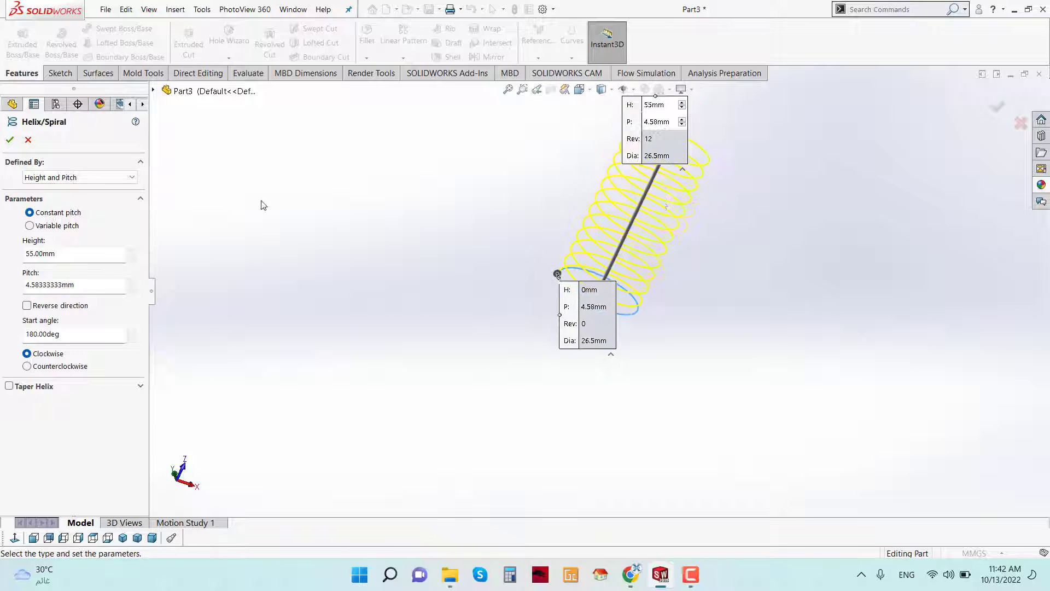
left_click(53, 181)
left_click(44, 210)
scroll(687, 182, "down", 1)
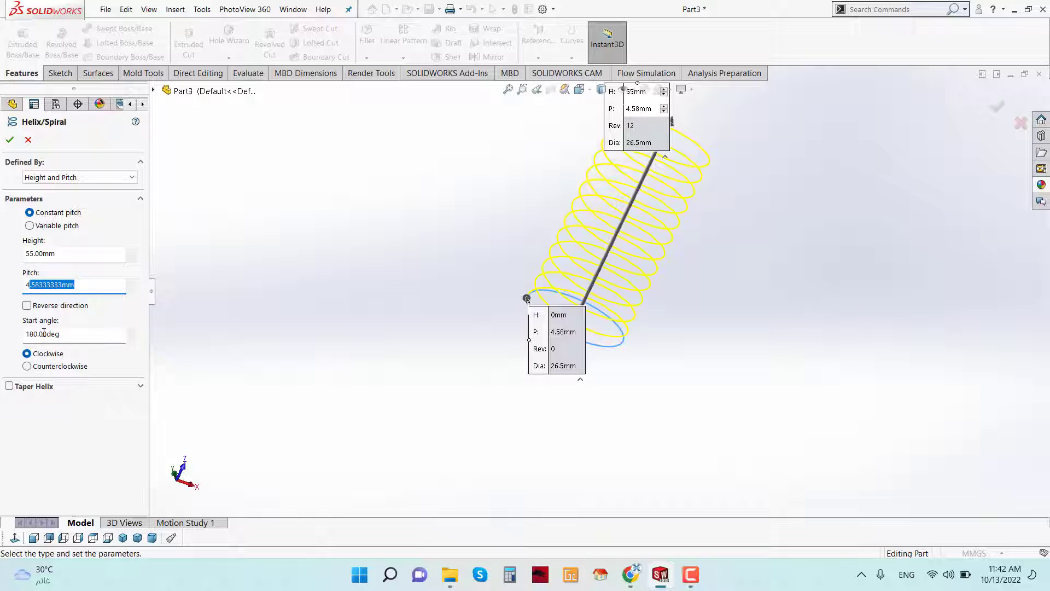
mouse_move(700, 192)
middle_mouse_down()
mouse_move(714, 185)
mouse_move(714, 211)
middle_mouse_up()
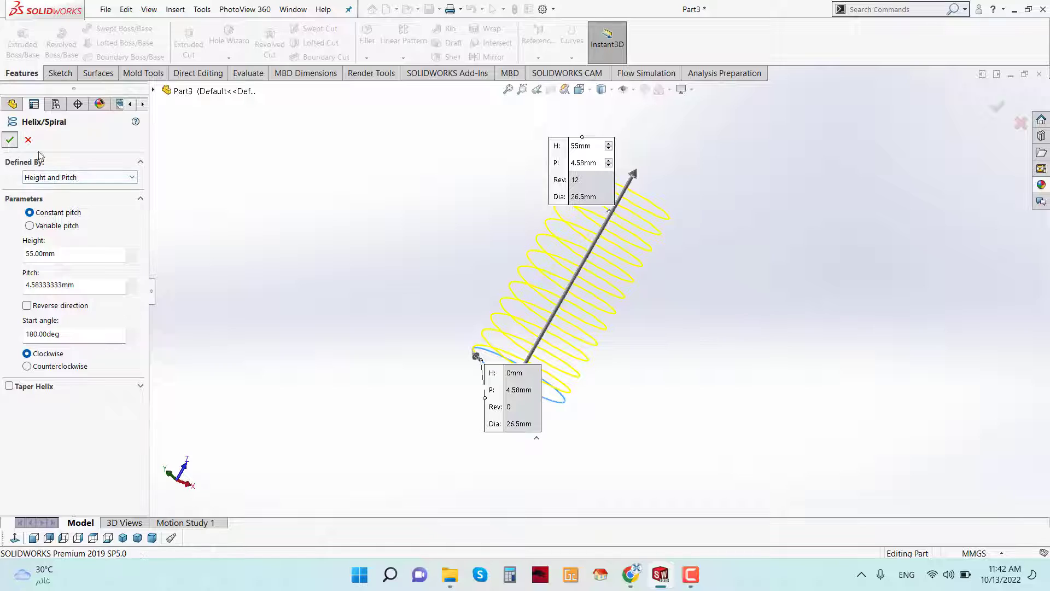
key("Return")
View the Top Plane straight on, enlarge its outline around the helix, and start a sketch on it
middle_click_drag(673, 296, 695, 367)
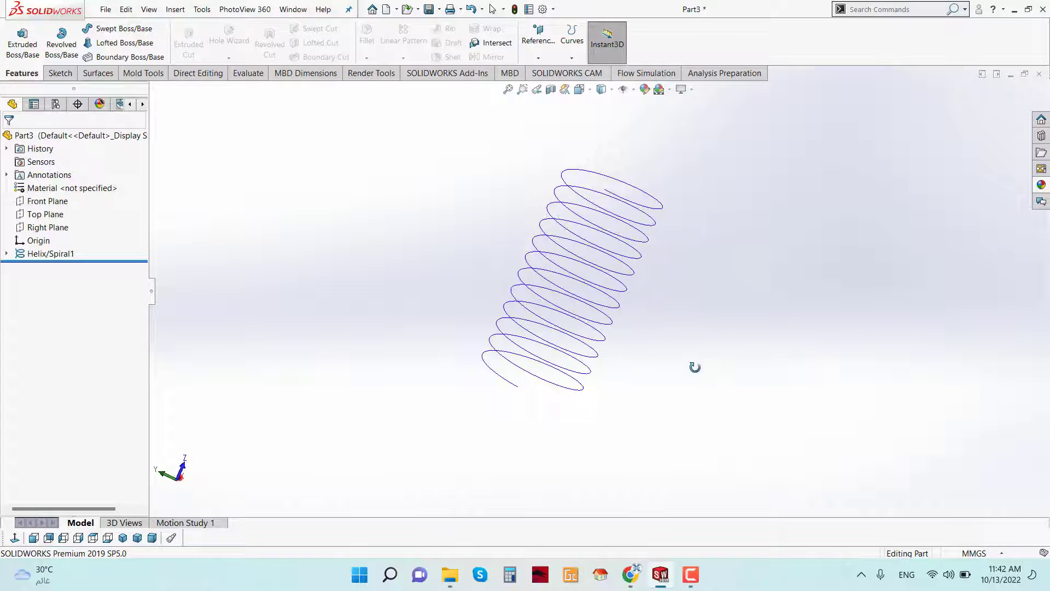
left_click(47, 214)
left_click(112, 210)
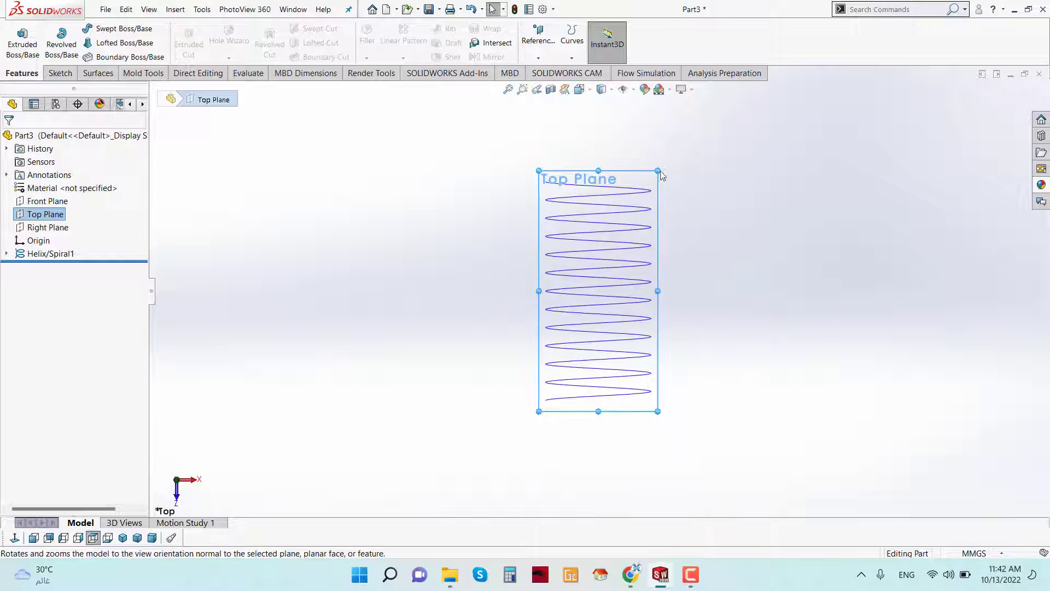
left_click_drag(658, 170, 719, 149)
left_click_drag(538, 147, 430, 154)
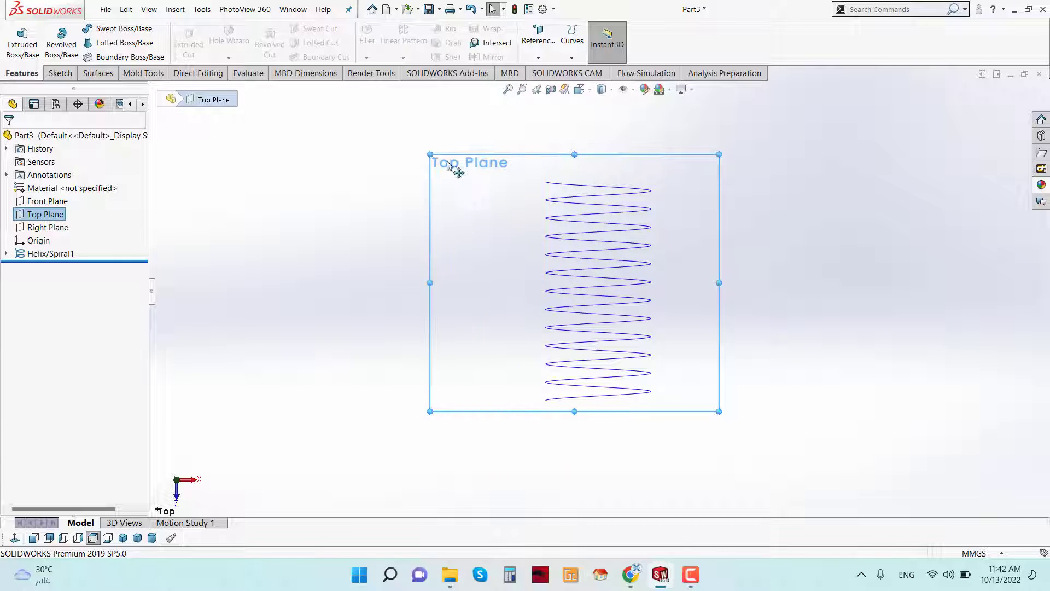
right_click(490, 188)
left_click(500, 165)
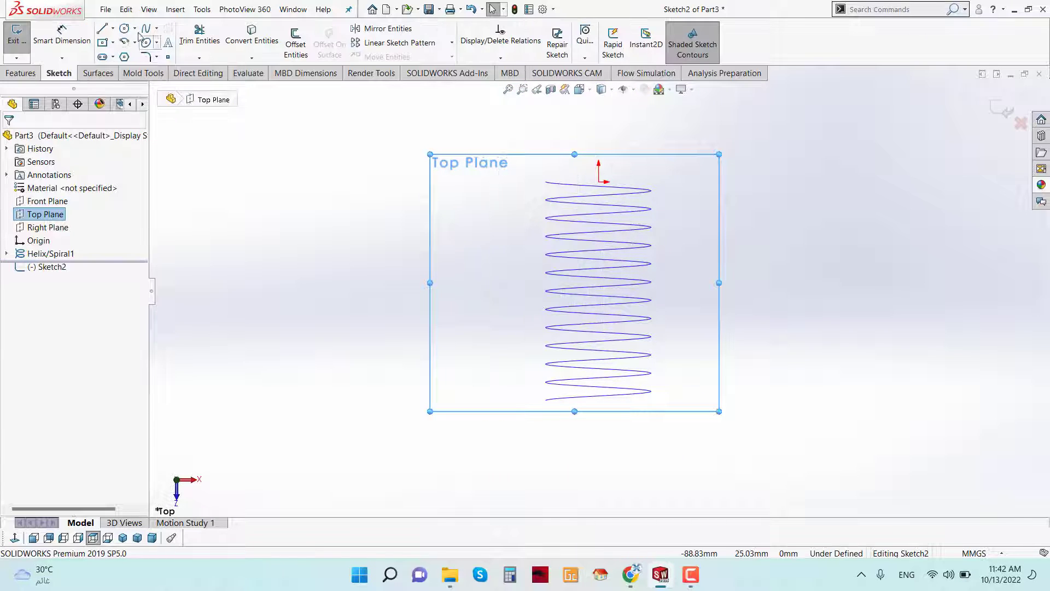
Draw a circle about 5.1 mm in diameter centred on the helix's start point
scroll(537, 137, "down", 4)
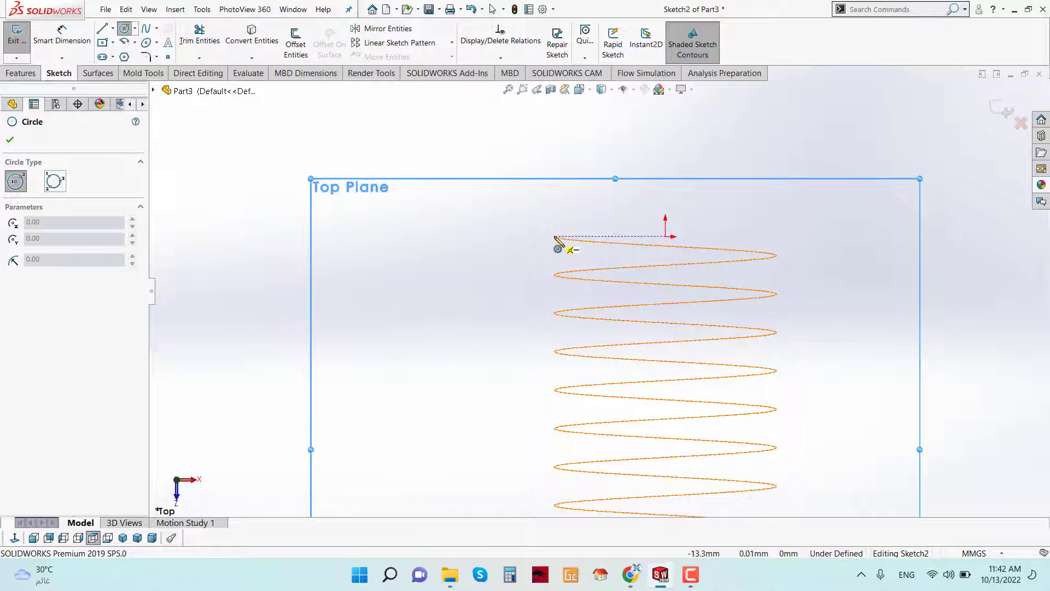
left_click(554, 236)
left_click(569, 252)
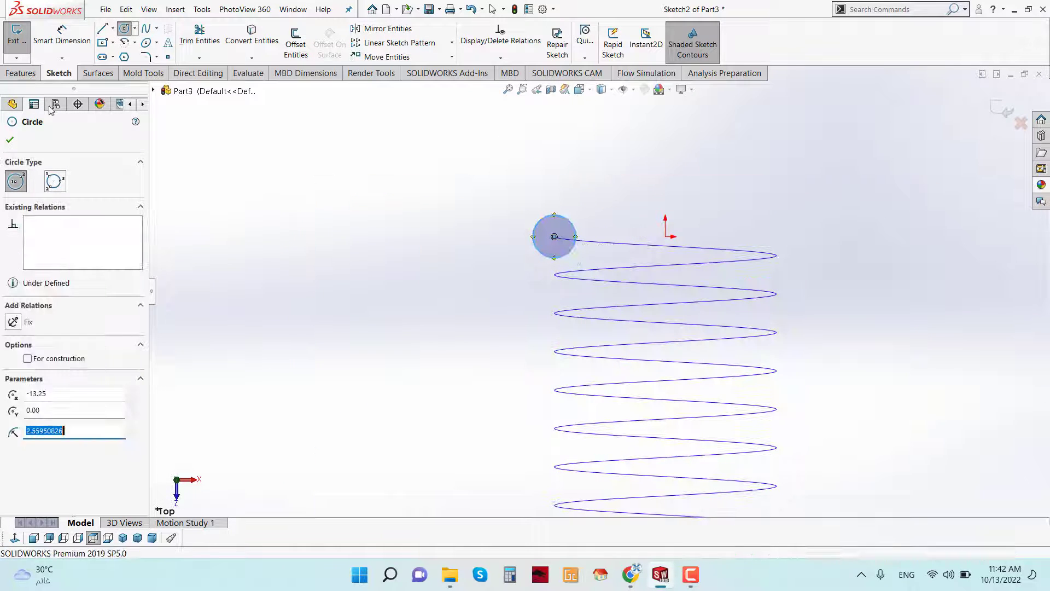
left_click(10, 142)
Make the small circle's centre point coincident with the helix curve
scroll(640, 256, "down", 4)
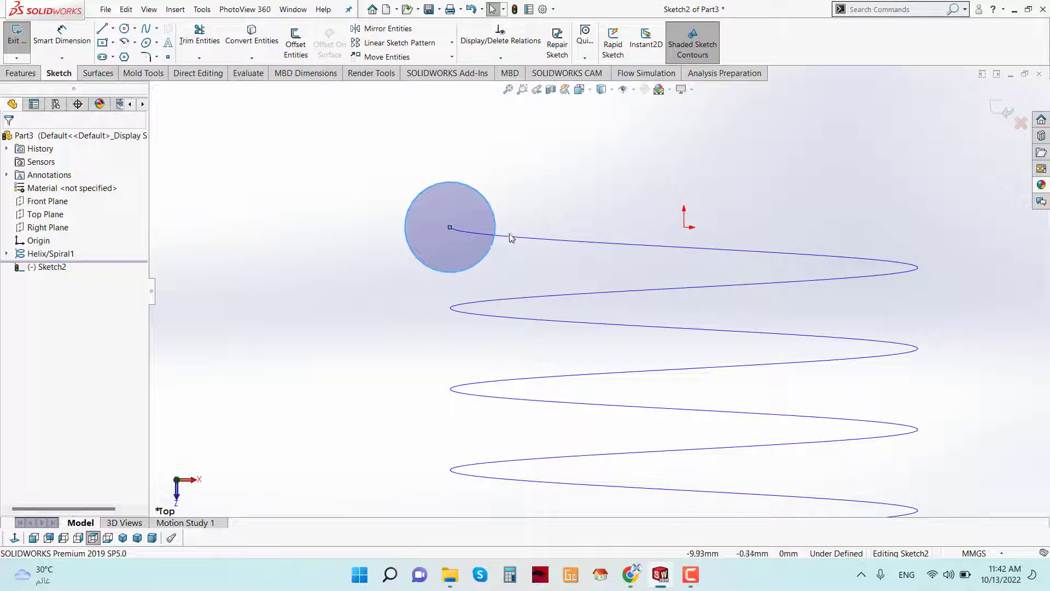
left_click(512, 239)
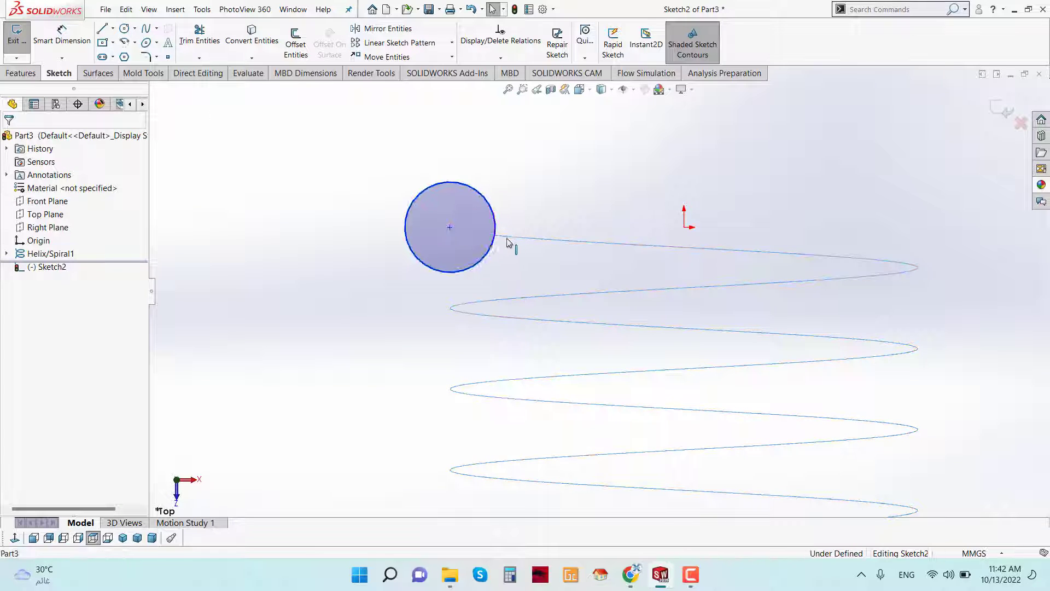
left_click(450, 228, "ctrl")
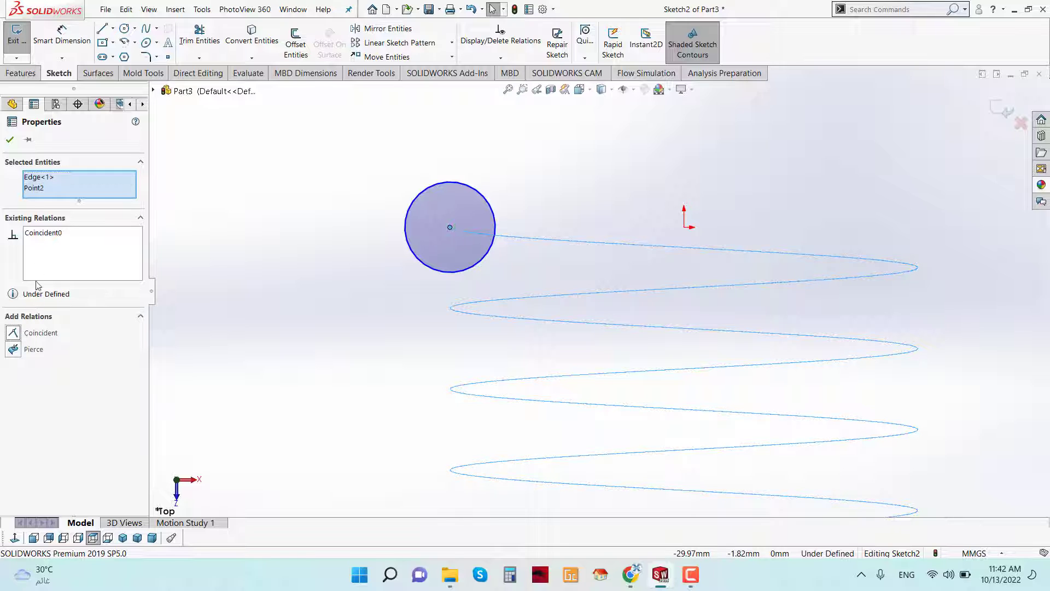
left_click(10, 140)
Set the small profile circle's diameter to 3 mm and exit the sketch
scroll(436, 222, "up", 4)
left_click(62, 36)
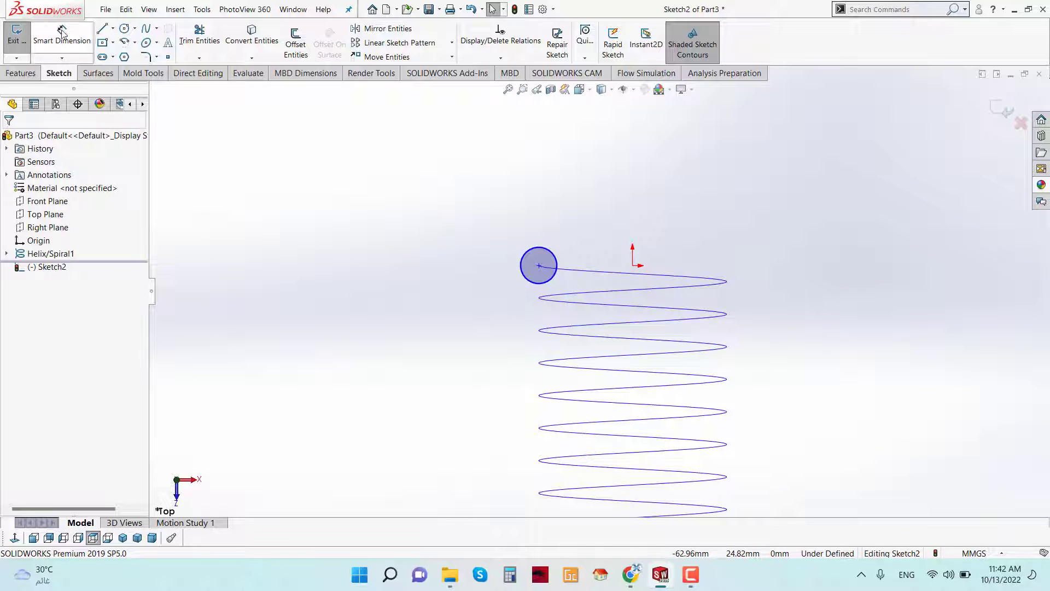
left_click(522, 271)
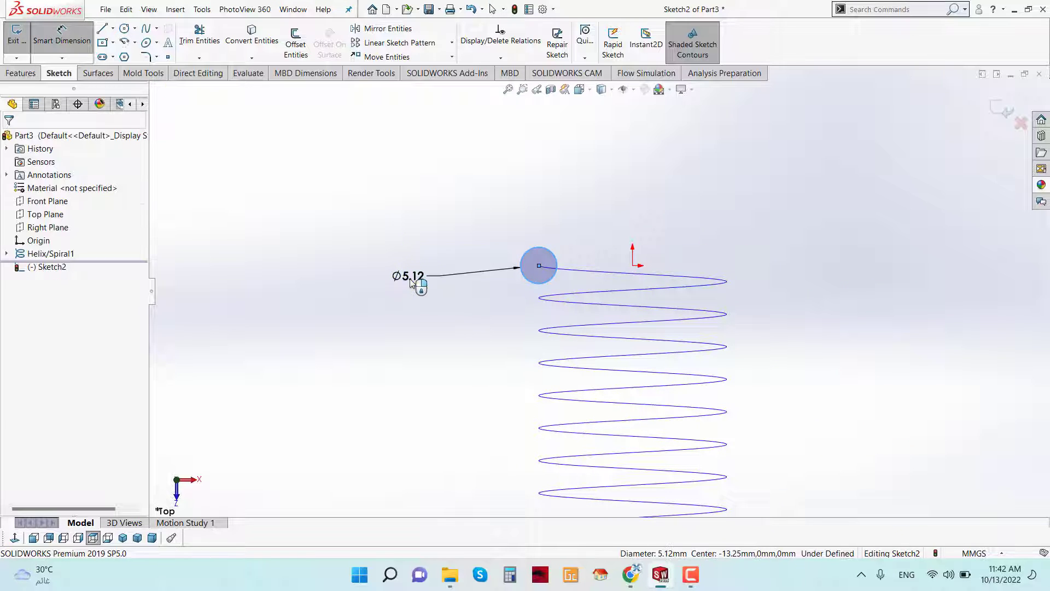
left_click(417, 283)
type("3")
left_click(361, 259)
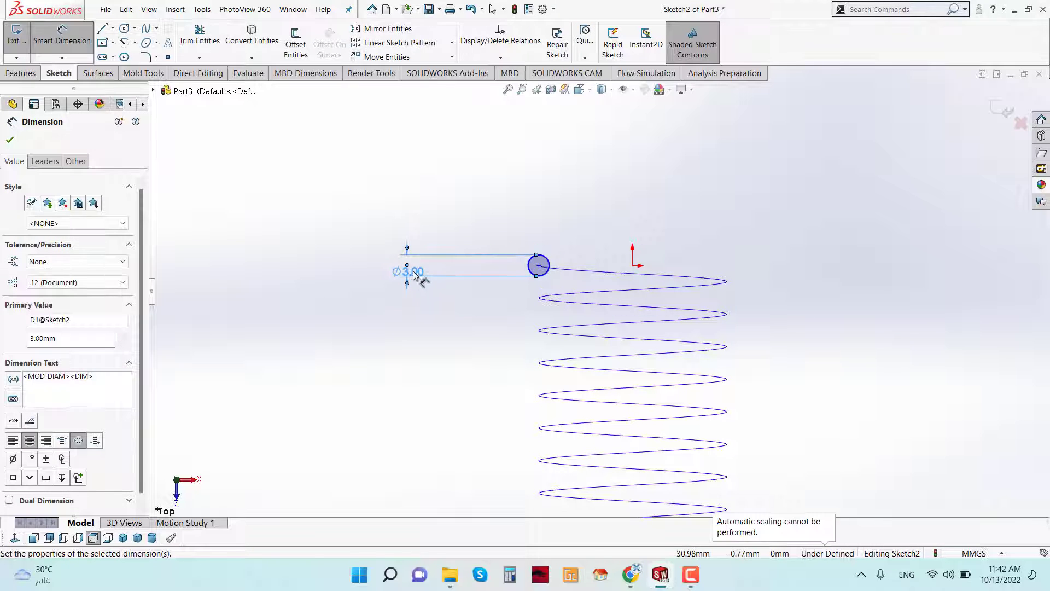
left_click(10, 140)
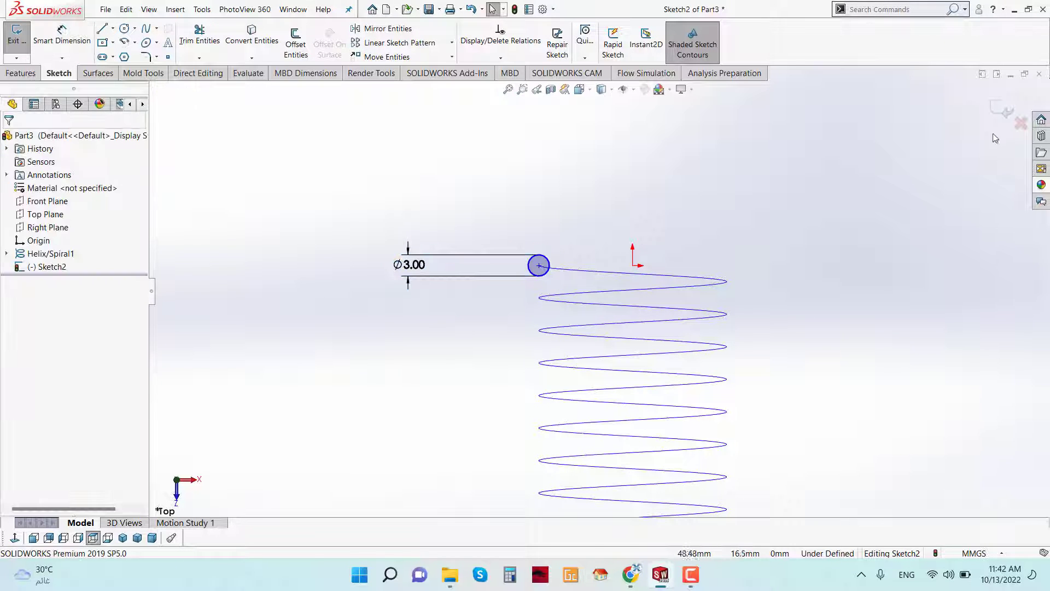
left_click(1000, 109)
Create a swept boss using the 3 mm circle sketch as the profile and the helix as the path
left_click(11, 75)
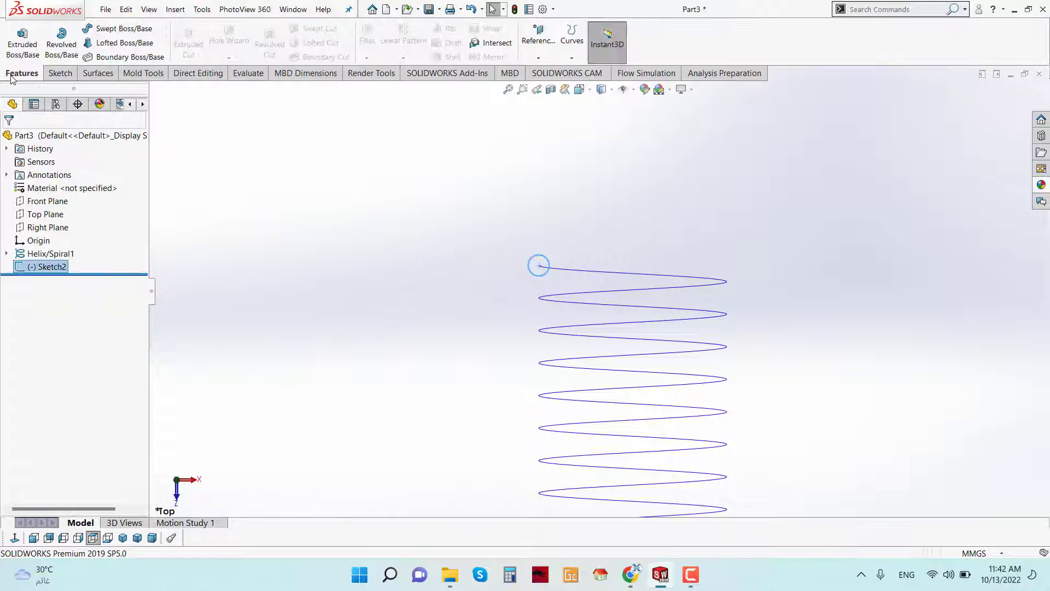
left_click(110, 29)
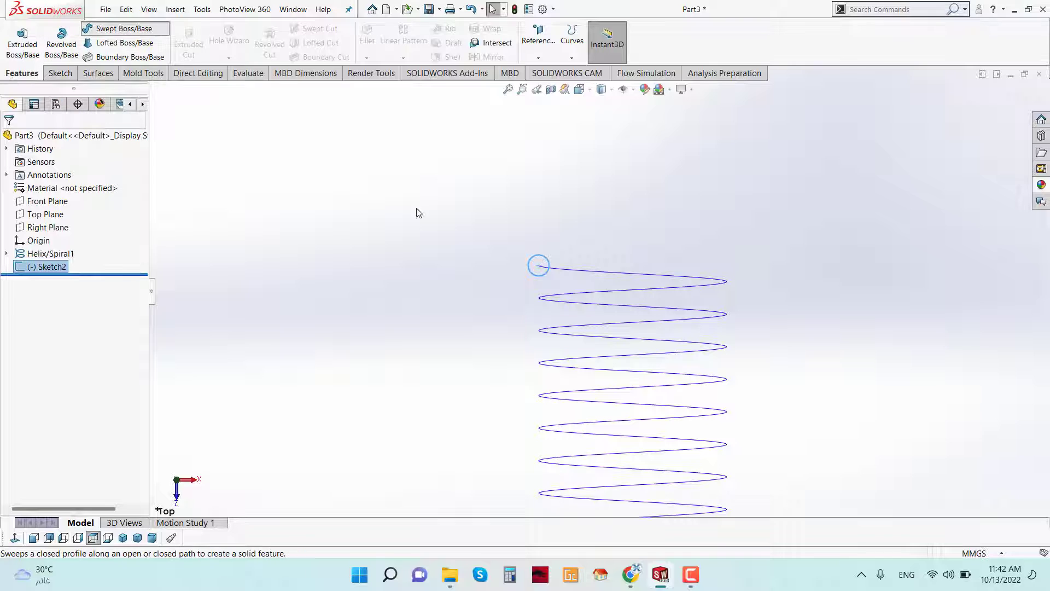
left_click(631, 272)
scroll(639, 337, "up", 3)
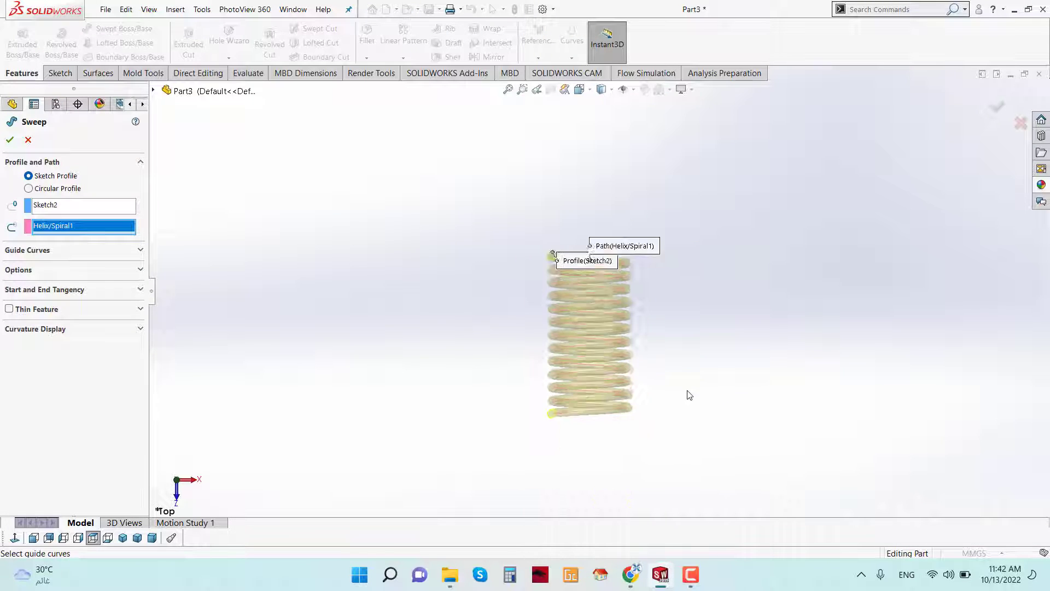
key("Return")
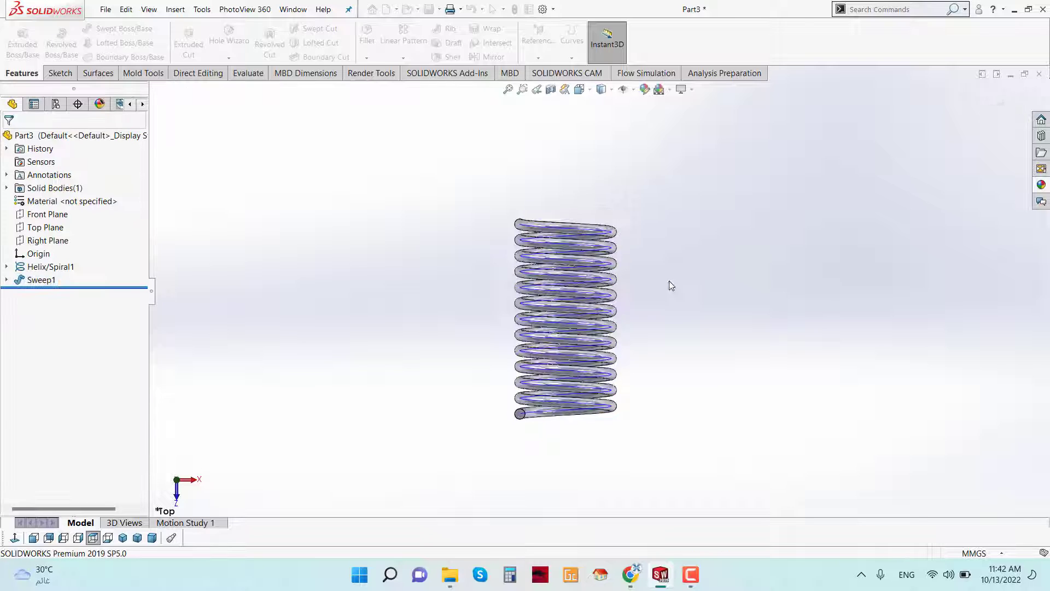
Hide the helix curve inside the swept spring body
scroll(656, 295, "down", 2)
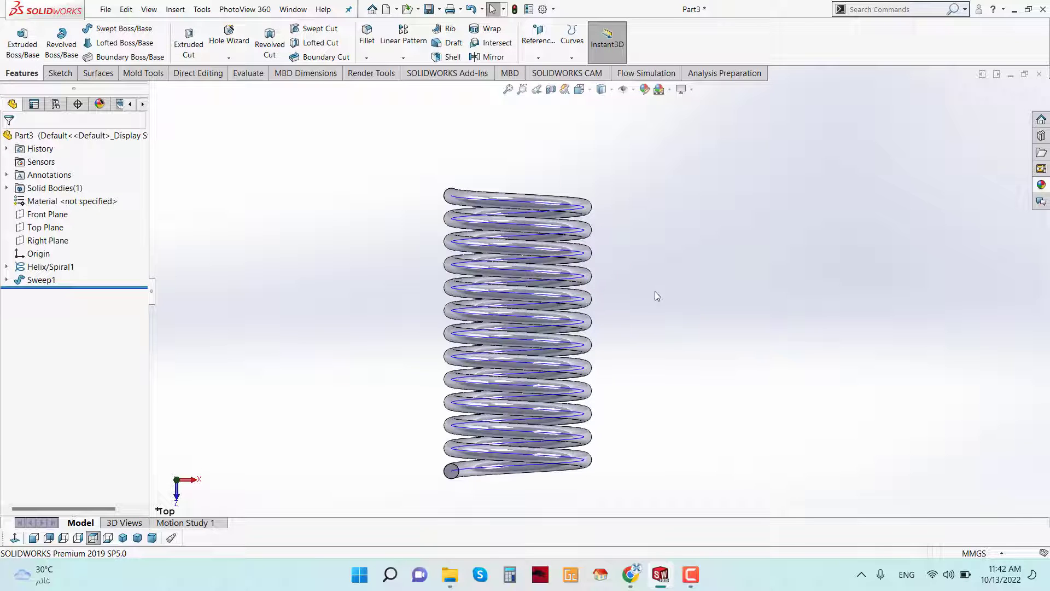
left_click(575, 254)
left_click(625, 221)
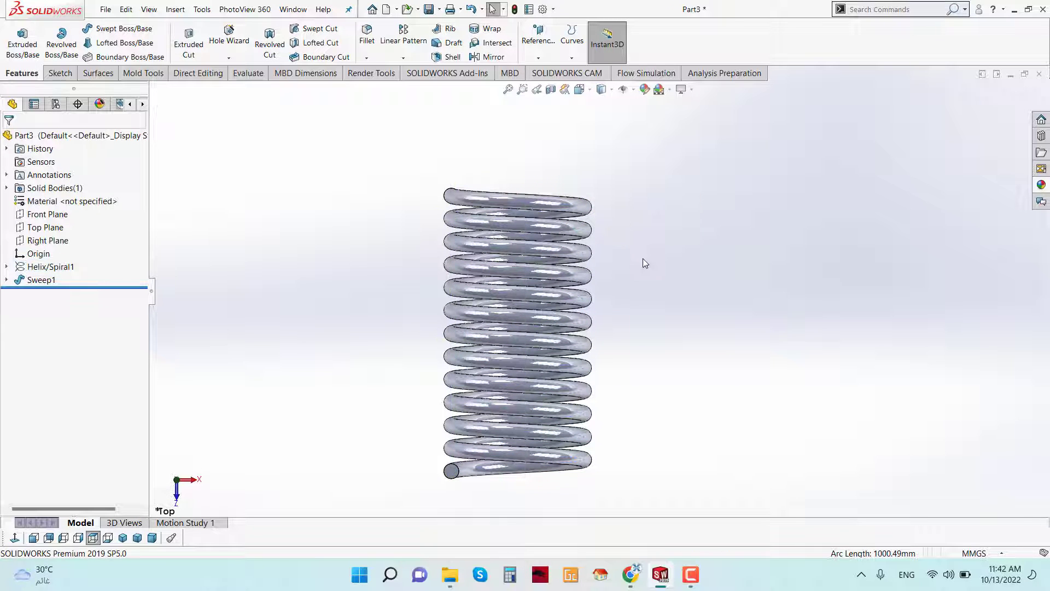
Apply the blue high gloss plastic appearance to the swept spring feature
right_click(569, 250)
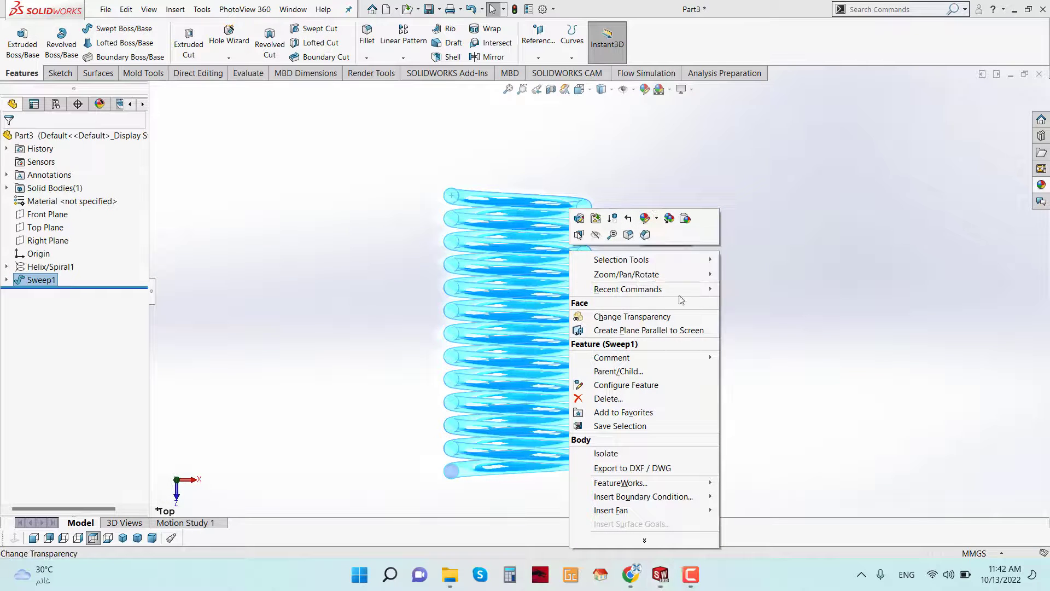
left_click(645, 218)
left_click(674, 267)
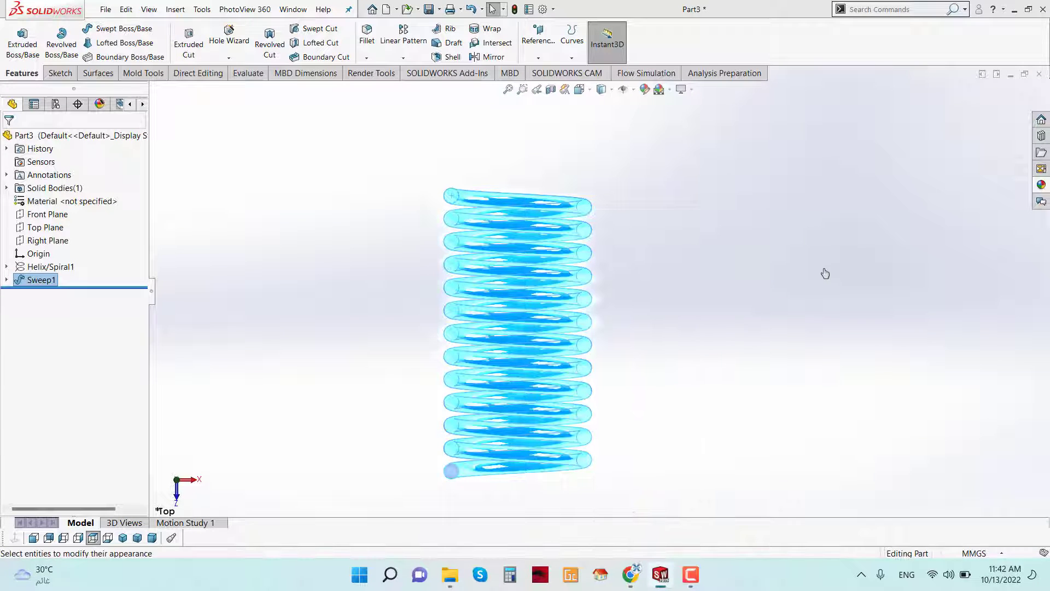
left_click(932, 135)
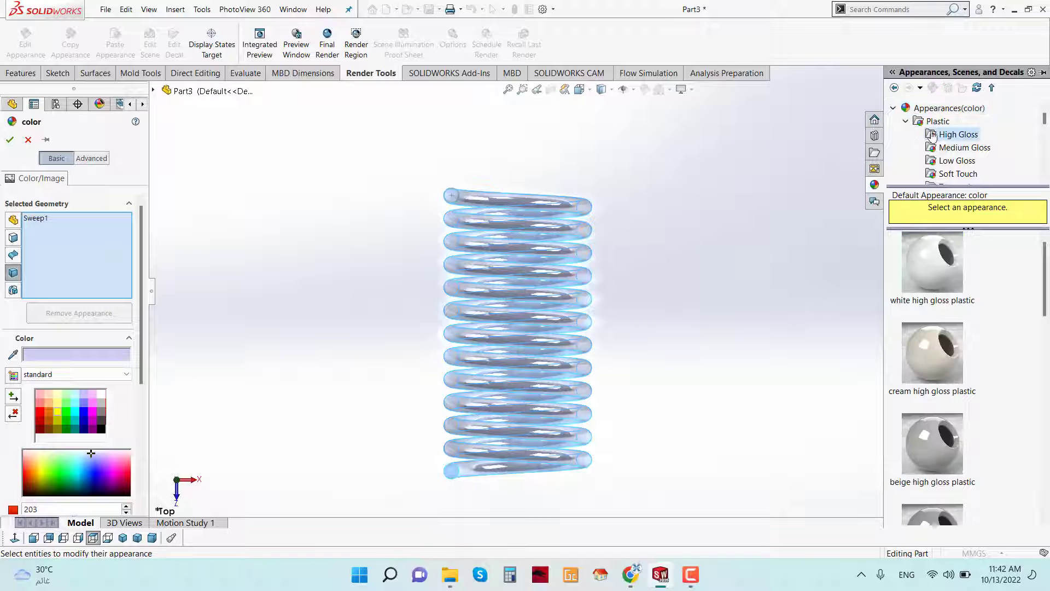
scroll(964, 351, "down", 5)
scroll(967, 362, "up", 2)
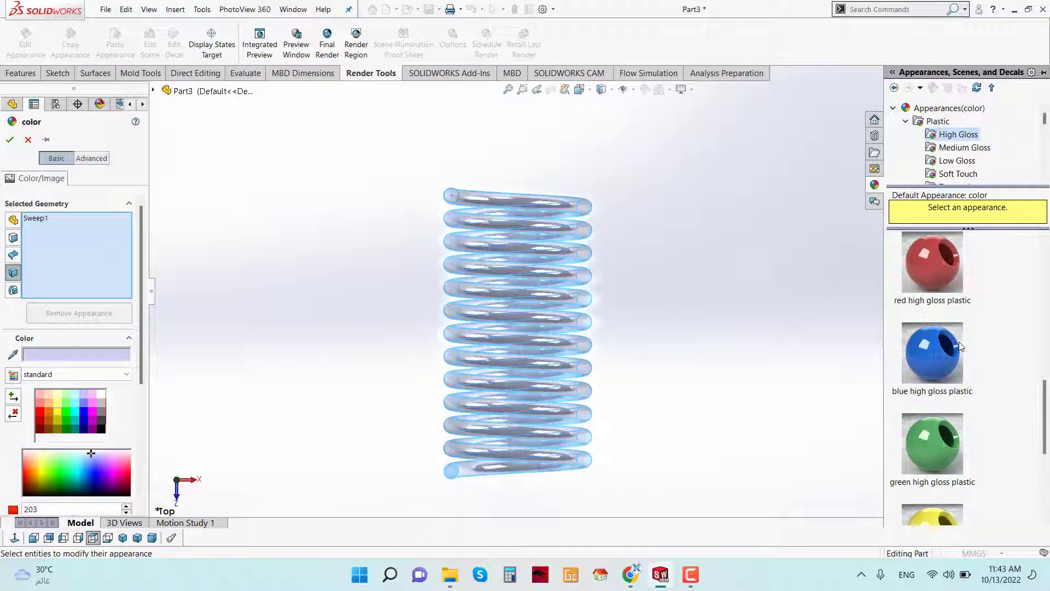
left_click(946, 439)
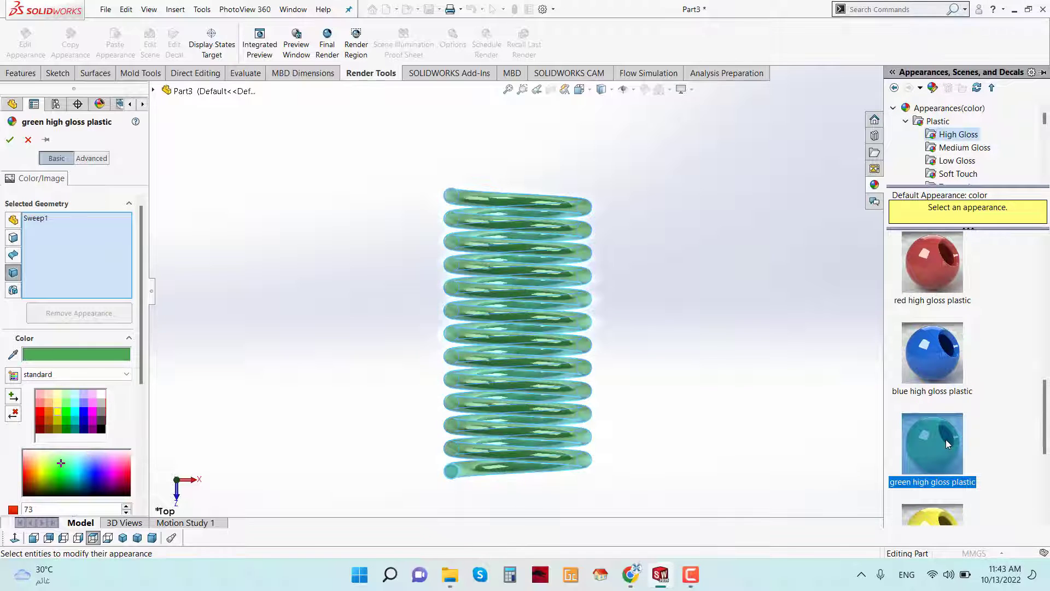
left_click(930, 361)
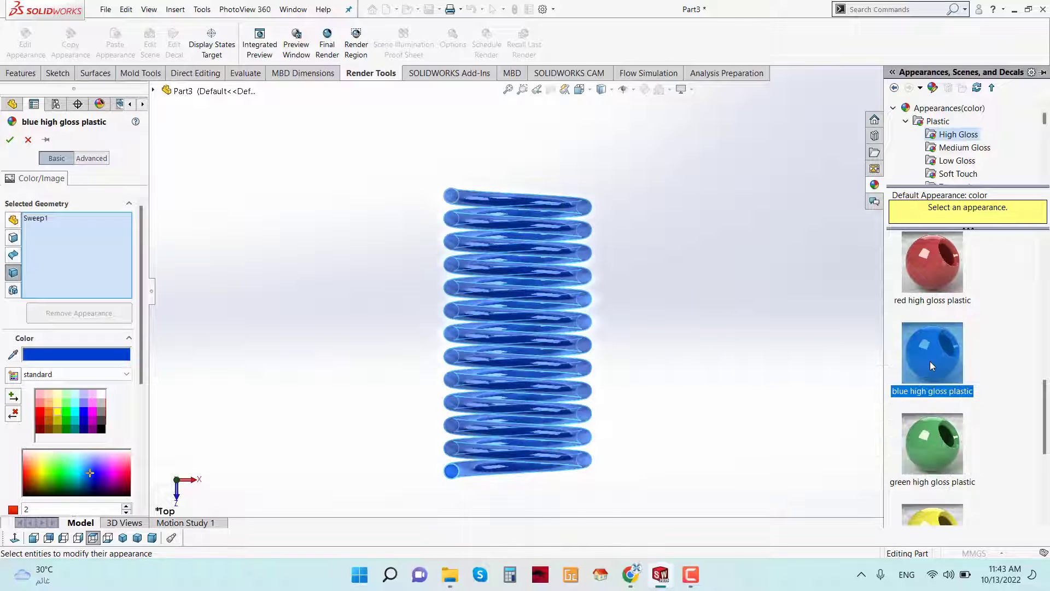
Recolour the spring's appearance to pure blue from the standard colour swatches and accept it
left_click(88, 402)
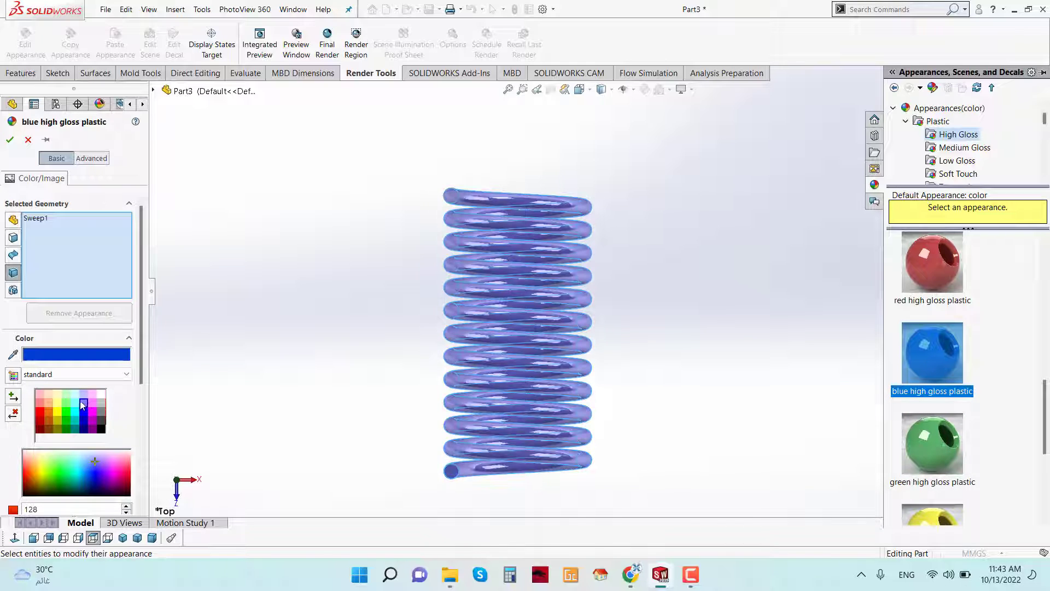
left_click(80, 413)
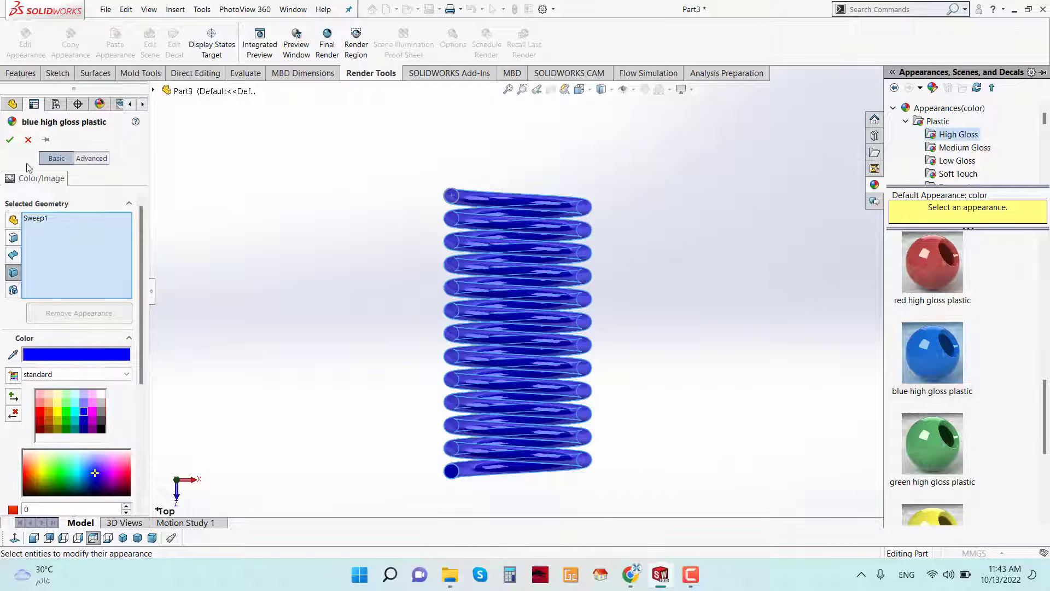
left_click(10, 139)
Examine the end coil of the spring up close from several angles, then view the whole spring from the side
middle_click_drag(641, 284, 728, 330)
scroll(511, 242, "down", 3)
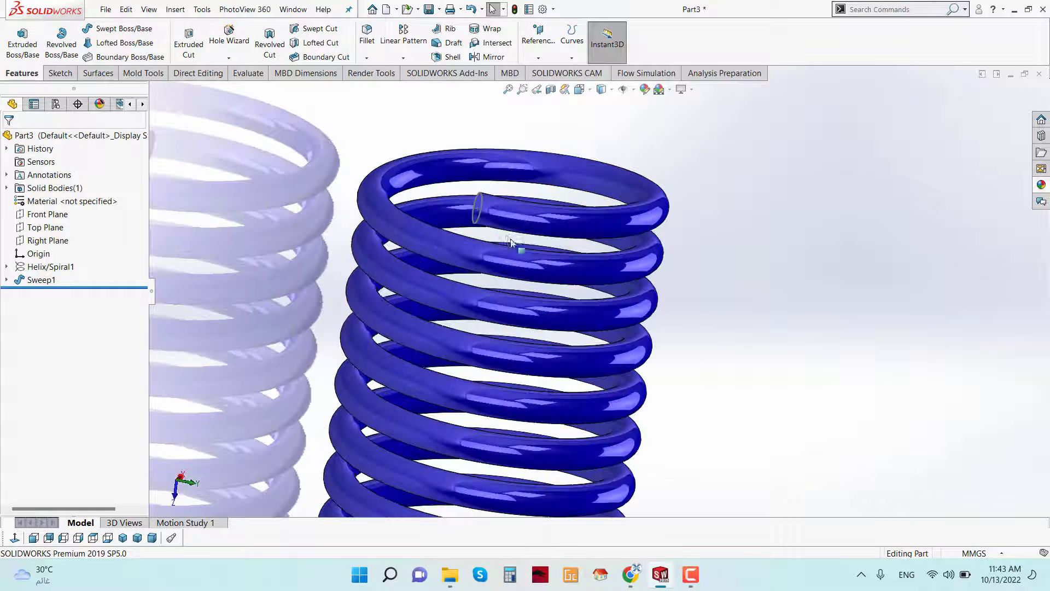
left_click(480, 219)
key("Escape")
scroll(457, 246, "down", 3)
scroll(773, 215, "up", 4)
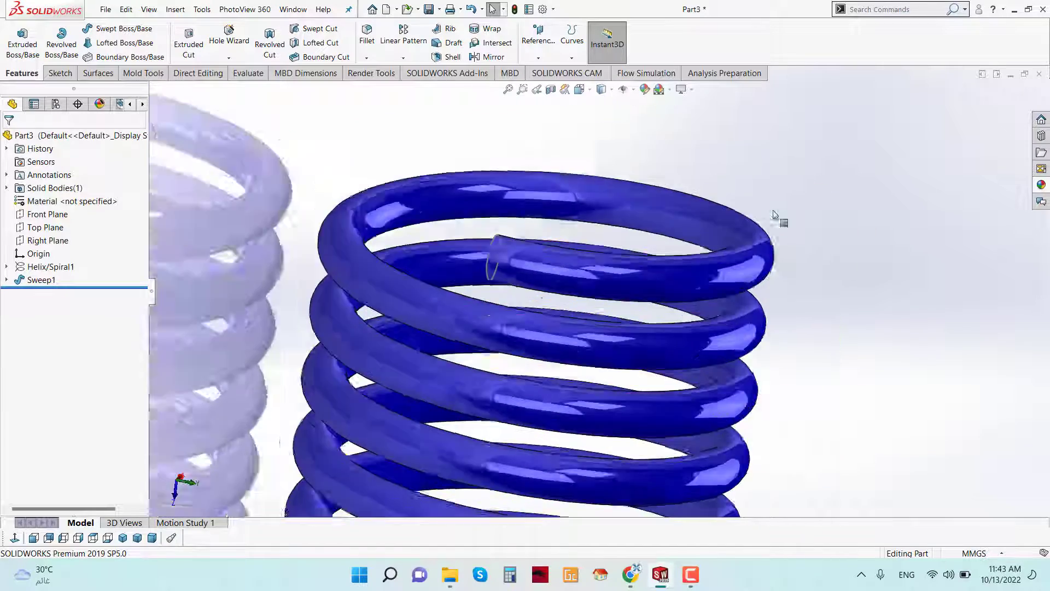
middle_click_drag(773, 215, 751, 344)
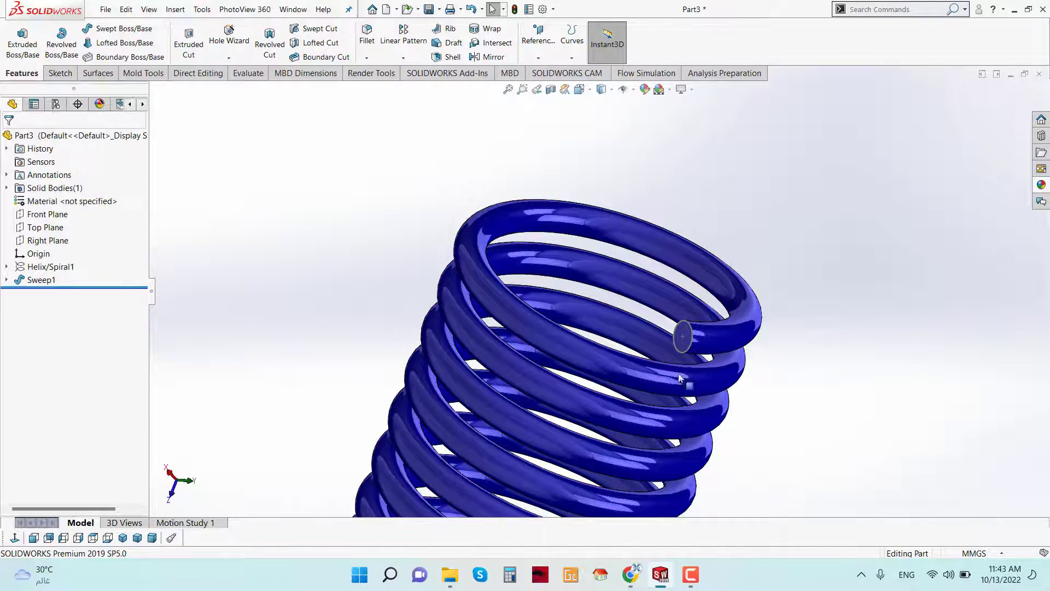
key("space")
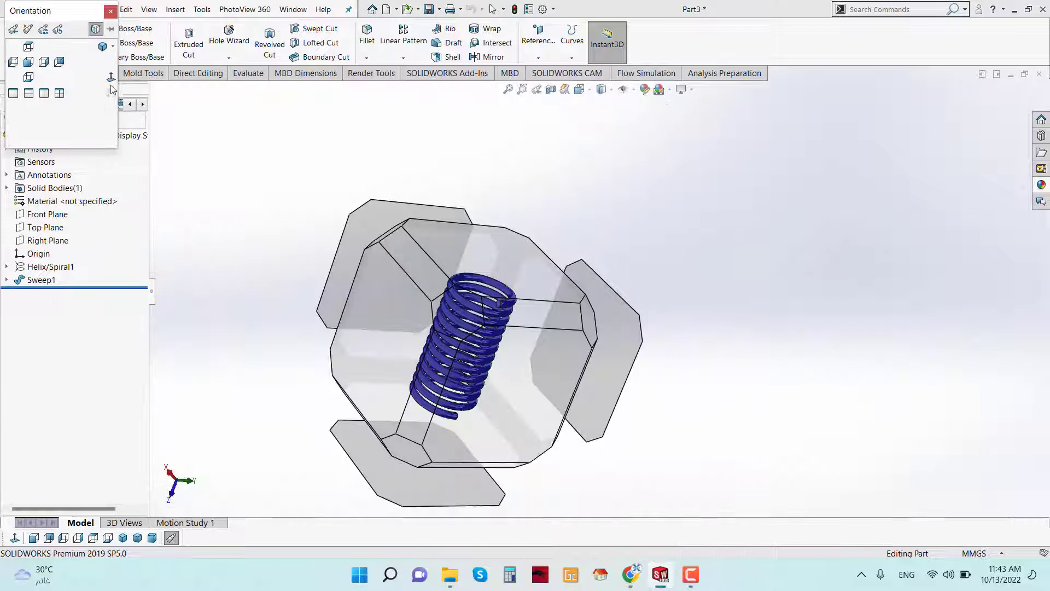
left_click(433, 203)
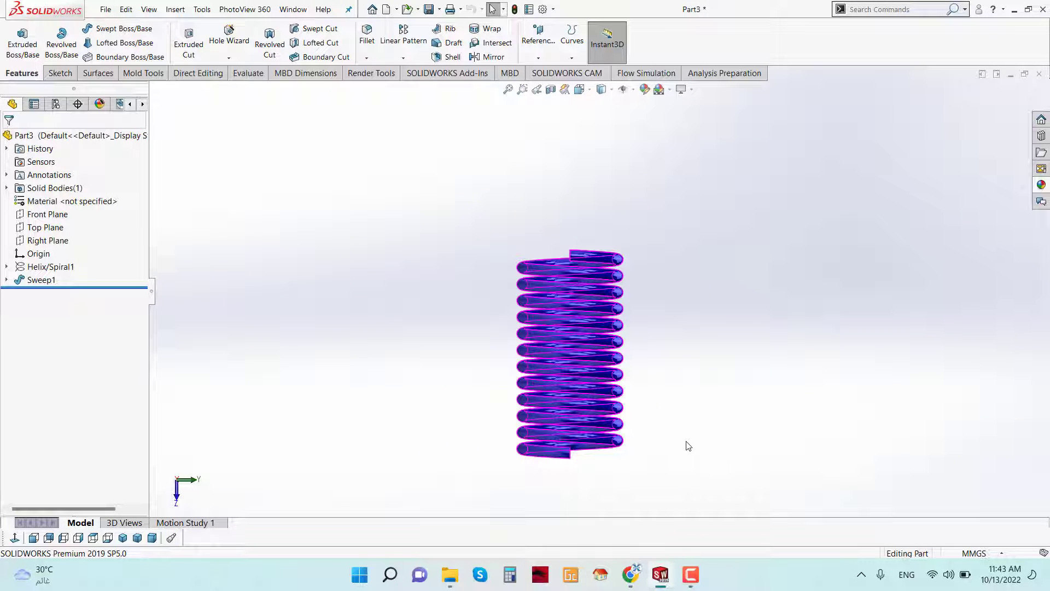
On the Front Plane, sketch a circle centred on the origin with a radius of about 19.1 mm, enclosing the spring's outline
left_click(38, 240)
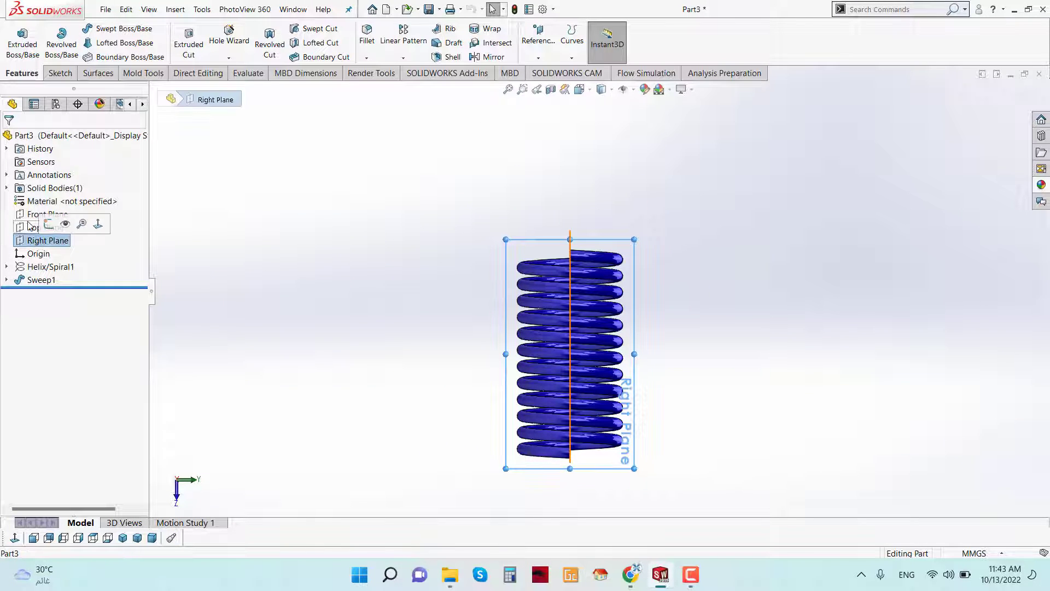
left_click(33, 214)
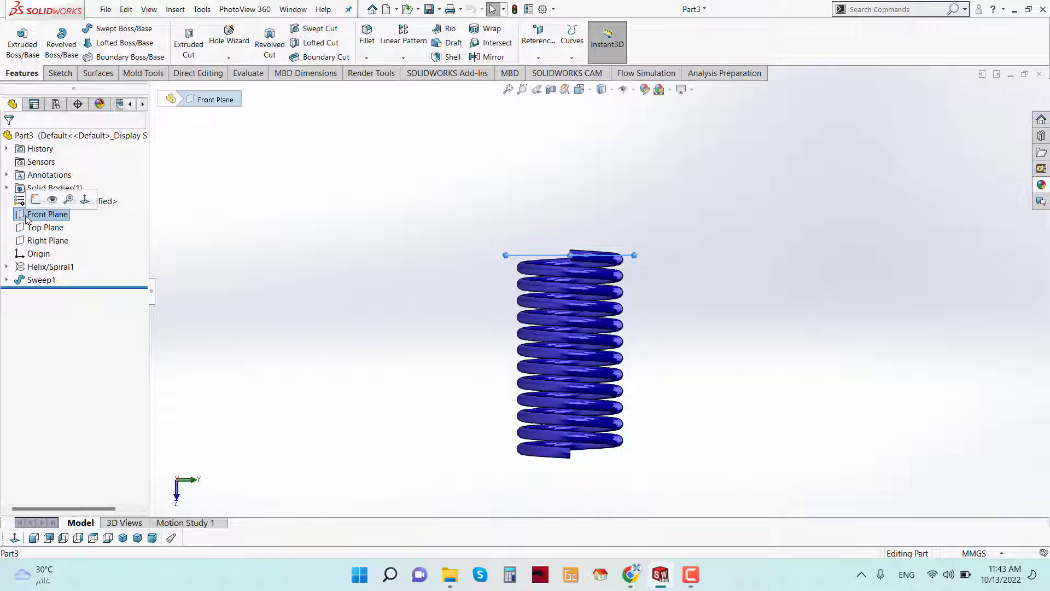
left_click(85, 199)
right_click(55, 214)
left_click(62, 198)
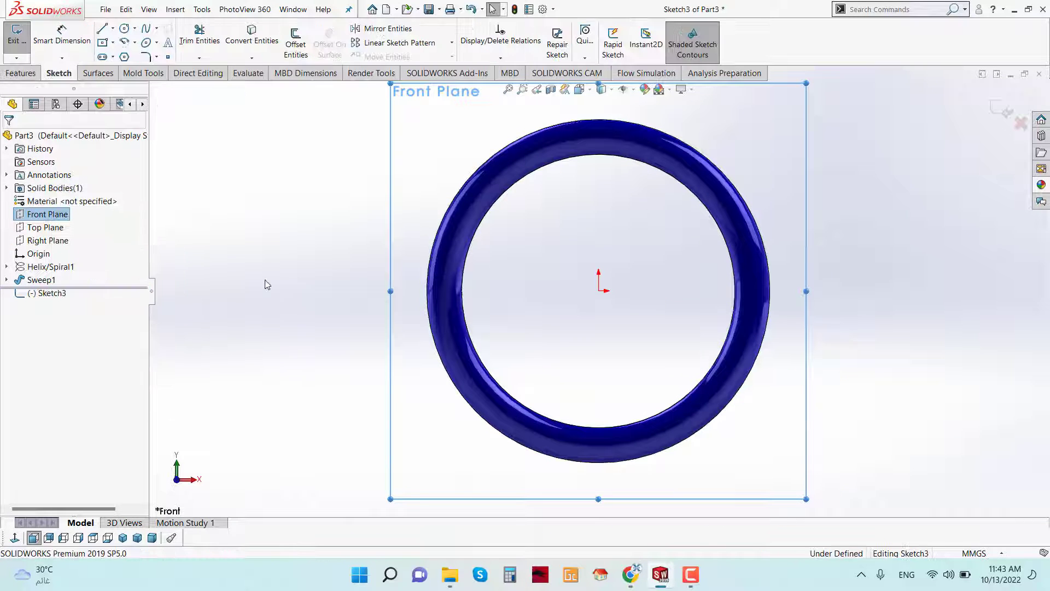
left_click(124, 28)
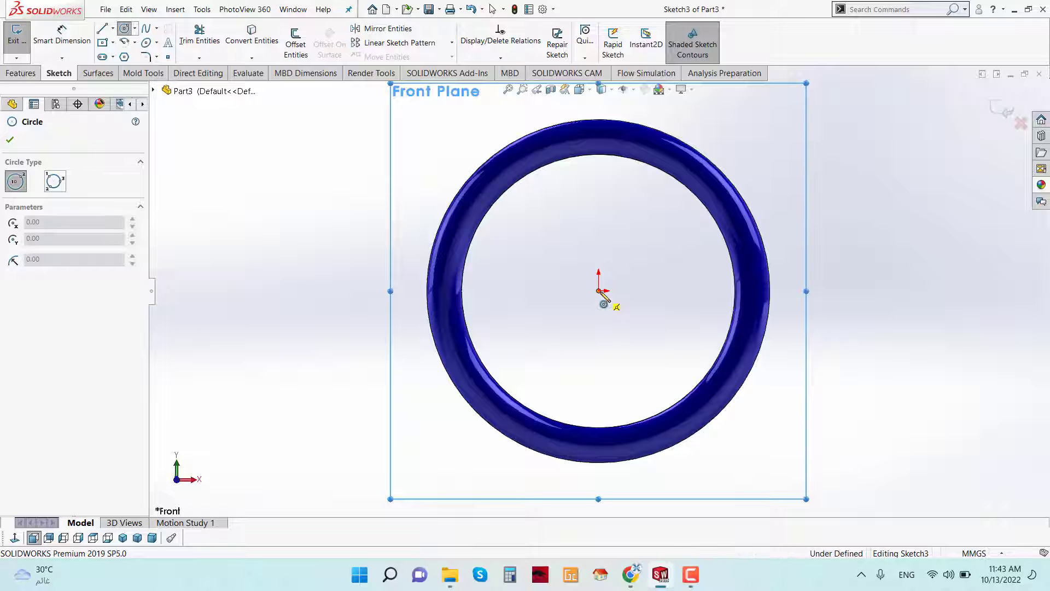
left_click(599, 291)
left_click(748, 454)
scroll(429, 263, "up", 5)
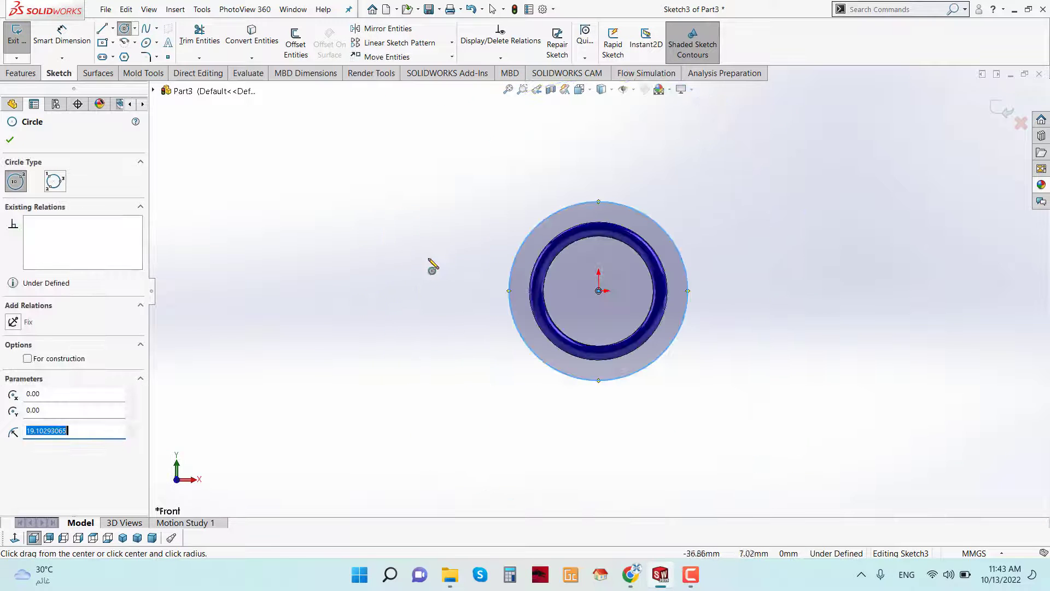
Cut-extrude the Front Plane circle 10 mm blind, away from the spring, to trim the starting end flat
middle_click_drag(432, 266, 413, 277)
left_click(13, 104)
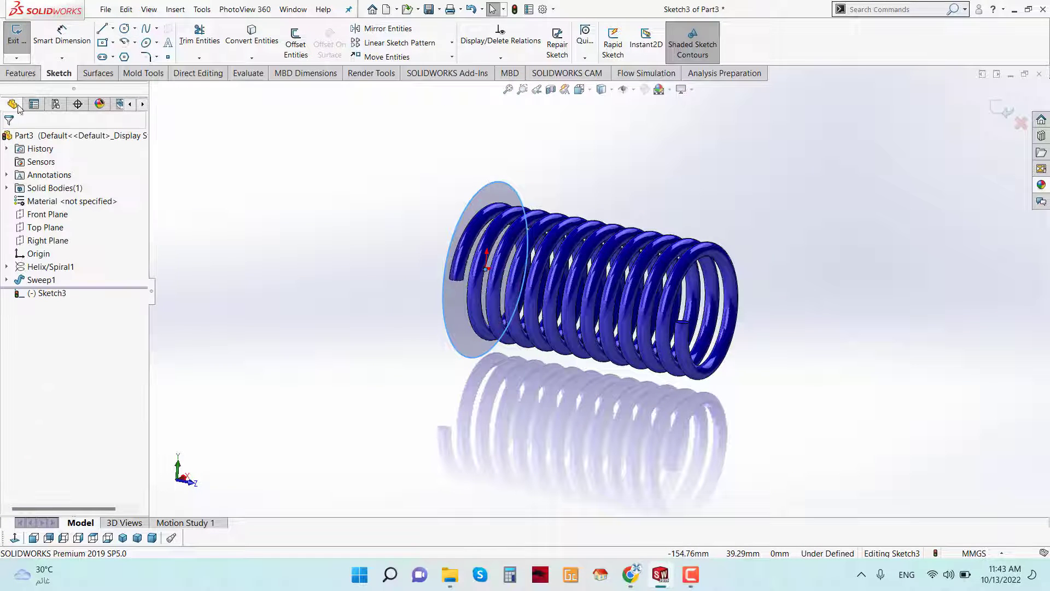
left_click(20, 73)
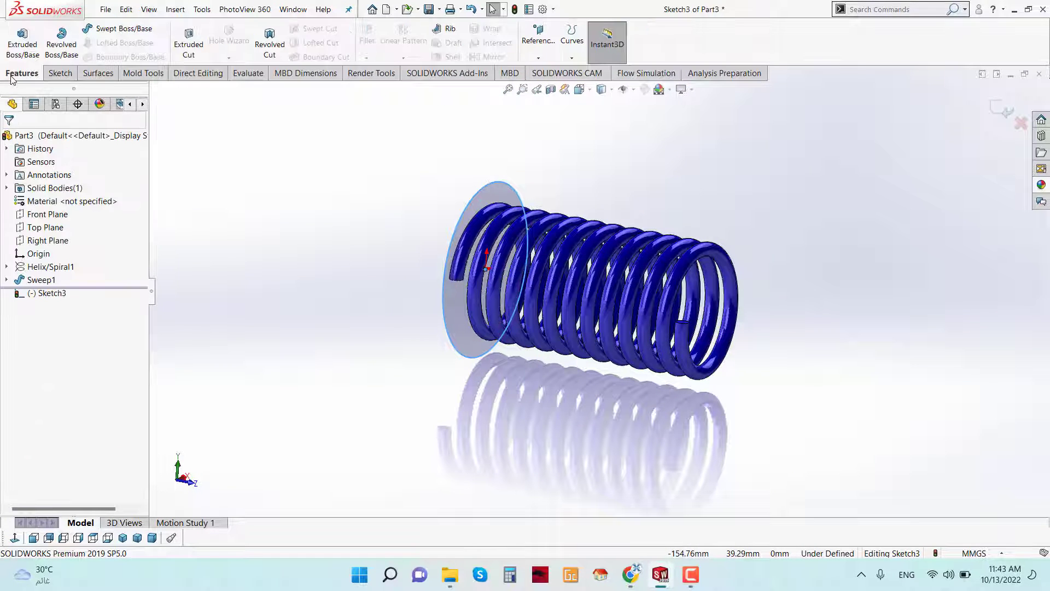
left_click(189, 49)
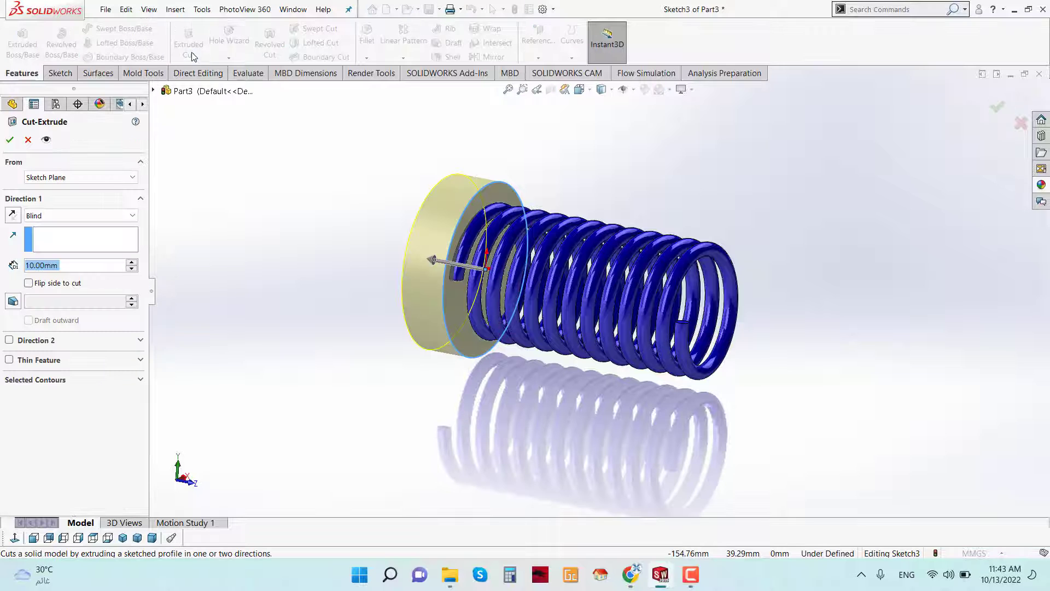
left_click(10, 140)
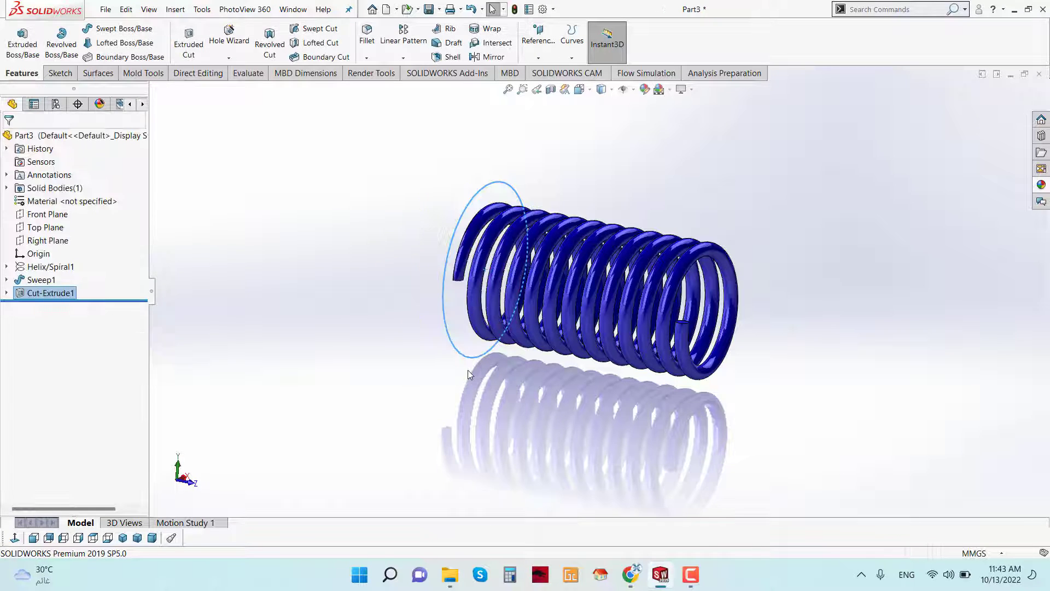
middle_click_drag(468, 370, 646, 428)
left_click(646, 428)
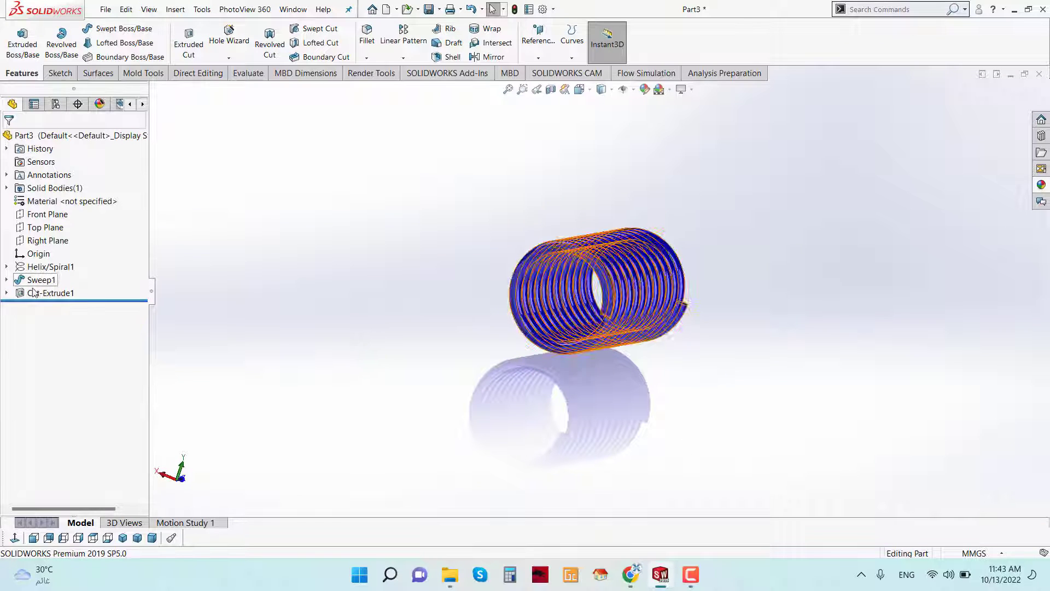
Create a reference plane offset 55 mm from the Front Plane, at the far end of the spring
left_click(45, 215)
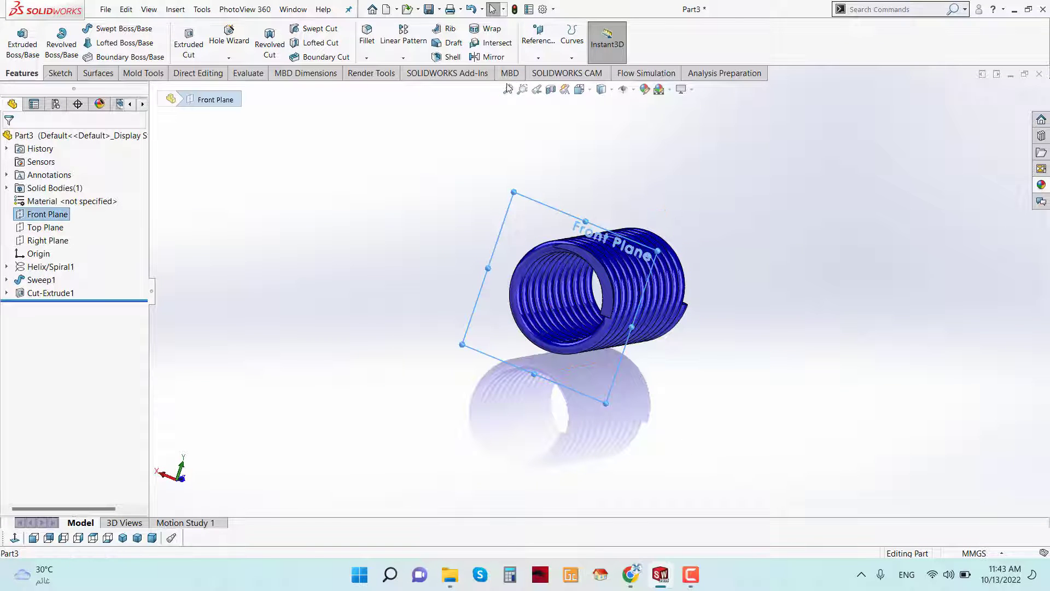
left_click(538, 38)
left_click(547, 70)
middle_click_drag(857, 247, 776, 272)
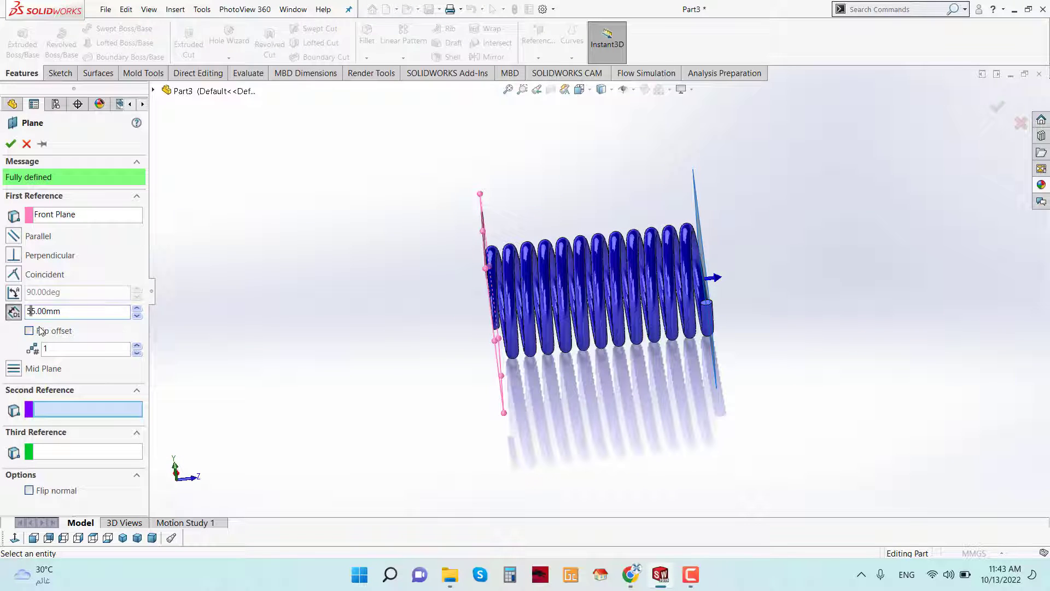
left_click(10, 143)
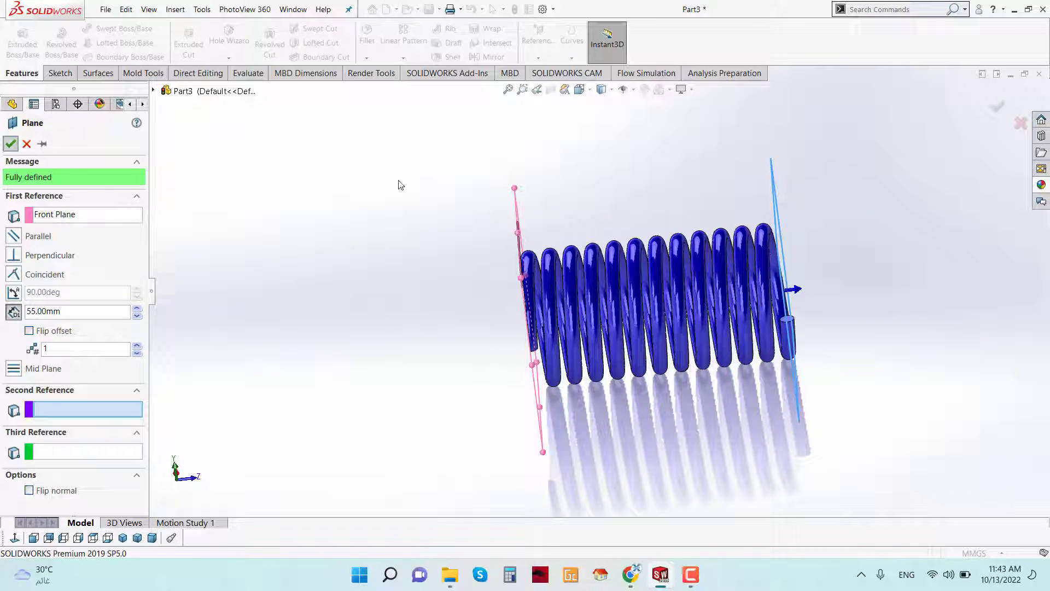
On the offset plane, sketch a circle centred on the origin with a radius of about 19.5 mm, enclosing the spring's outline
middle_click_drag(826, 317, 750, 328)
right_click(749, 328)
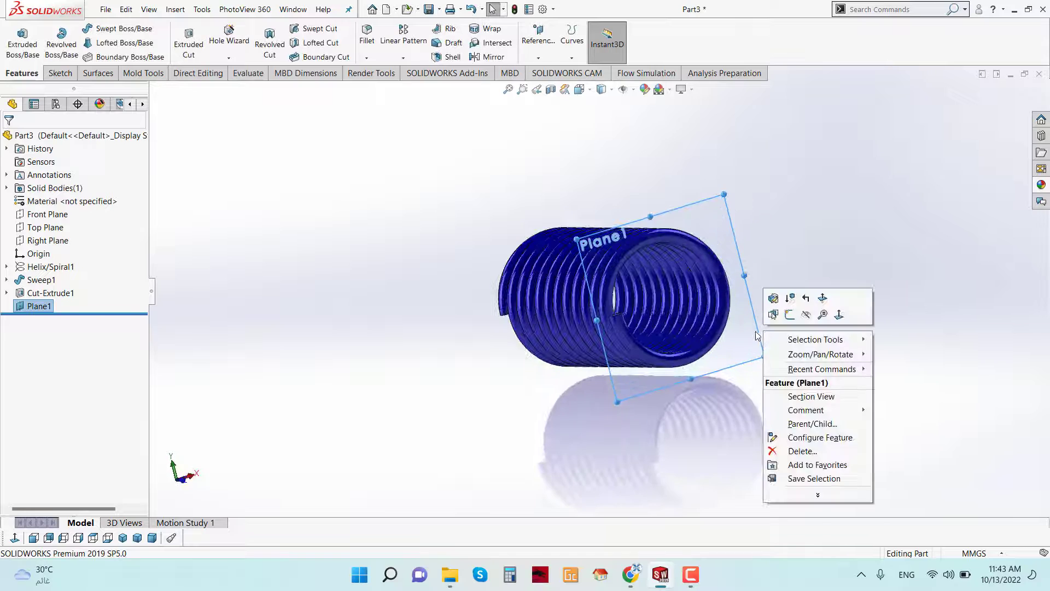
left_click(770, 316)
key("space")
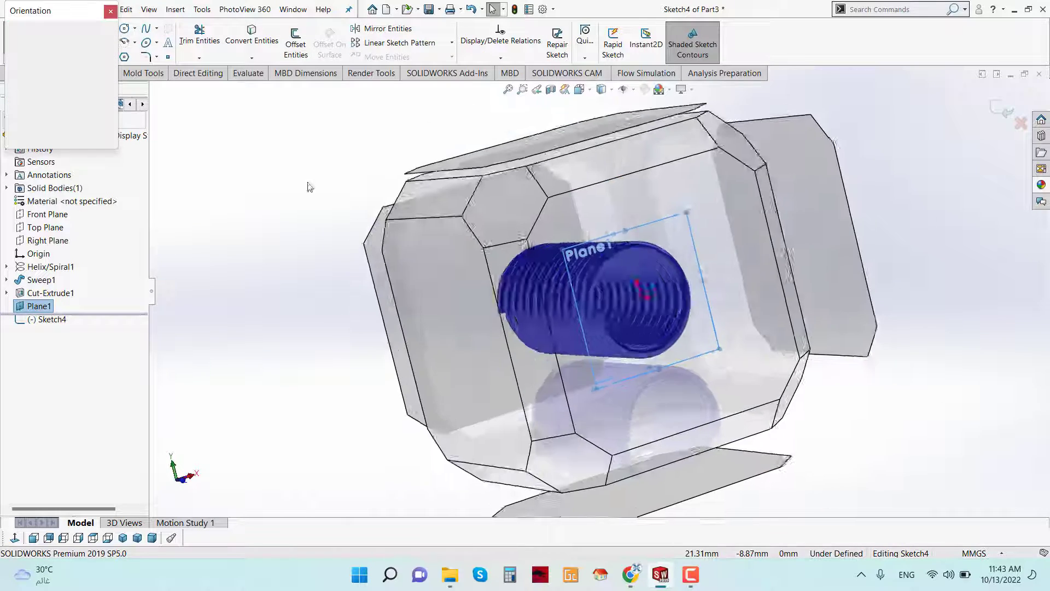
left_click(110, 78)
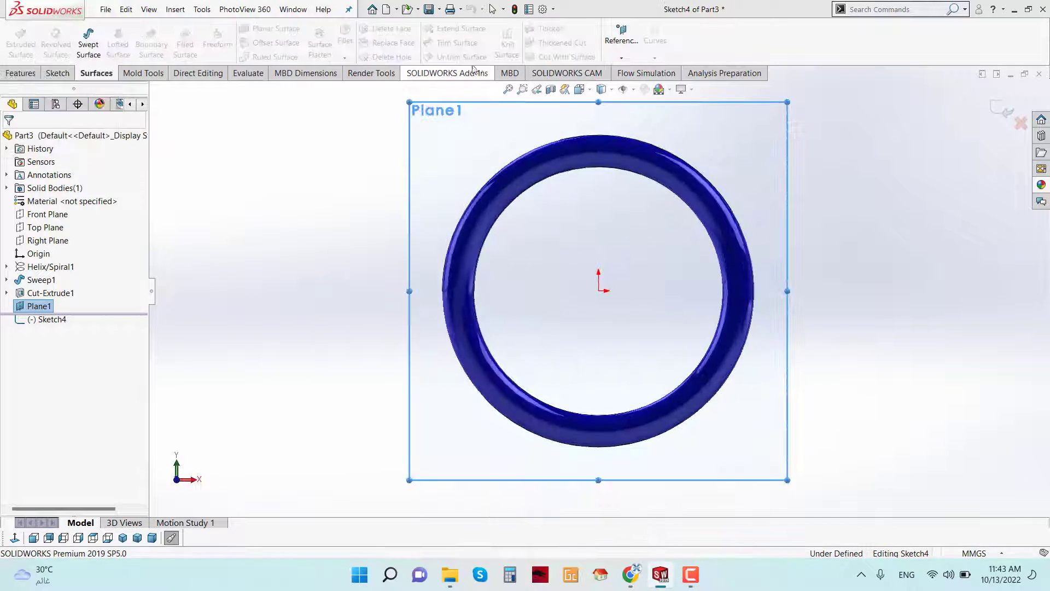
left_click(59, 73)
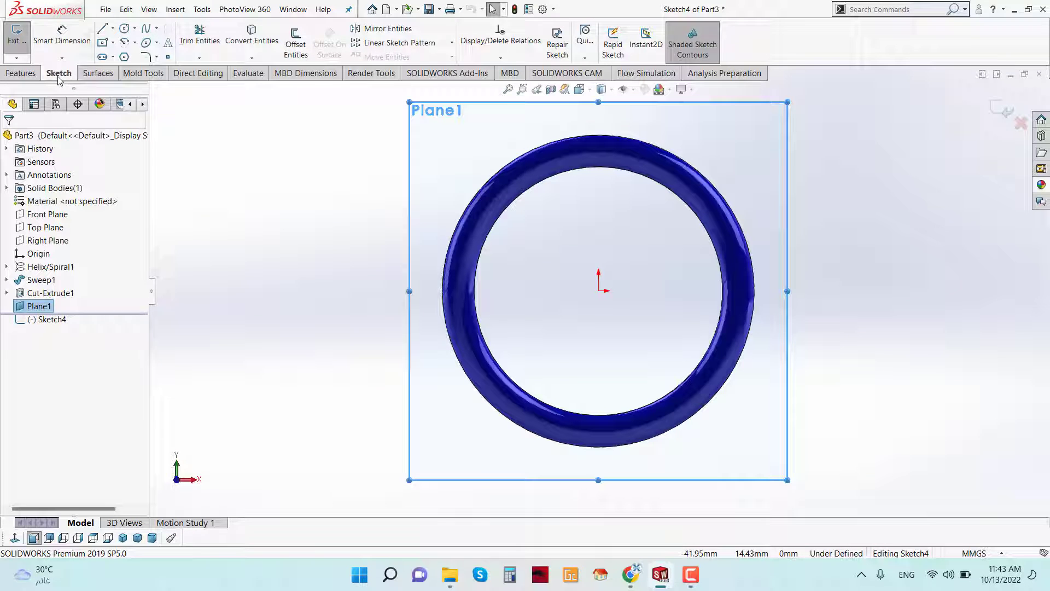
left_click(124, 28)
mouse_move(598, 291)
left_mouse_down()
mouse_move(703, 411)
mouse_move(755, 439)
left_mouse_up()
middle_click_drag(775, 393, 832, 414)
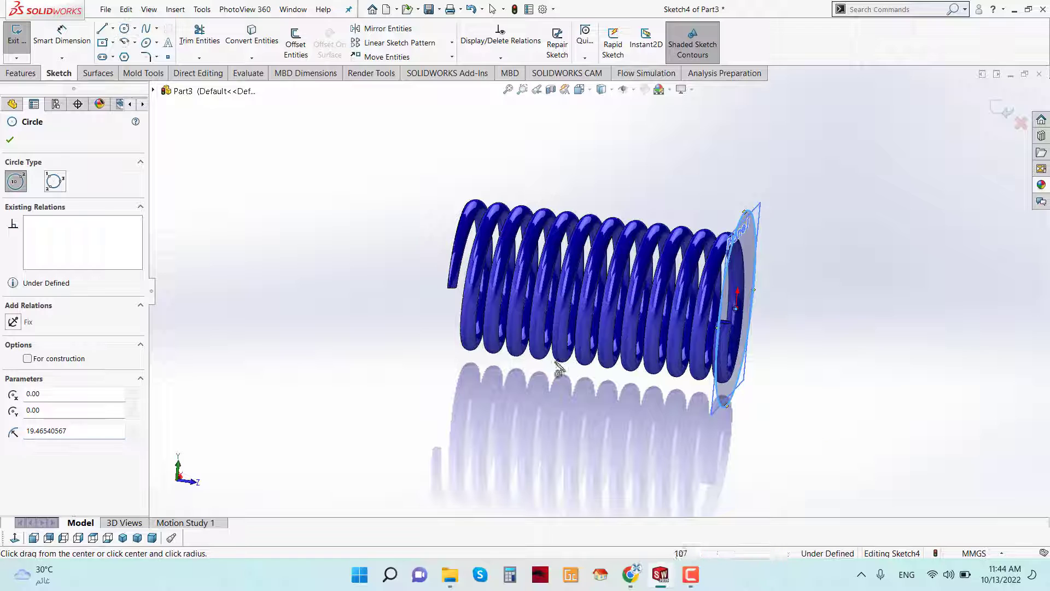
left_click(12, 140)
Cut-extrude the offset plane's circle 10 mm blind with the direction reversed to point away from the spring
left_click(20, 73)
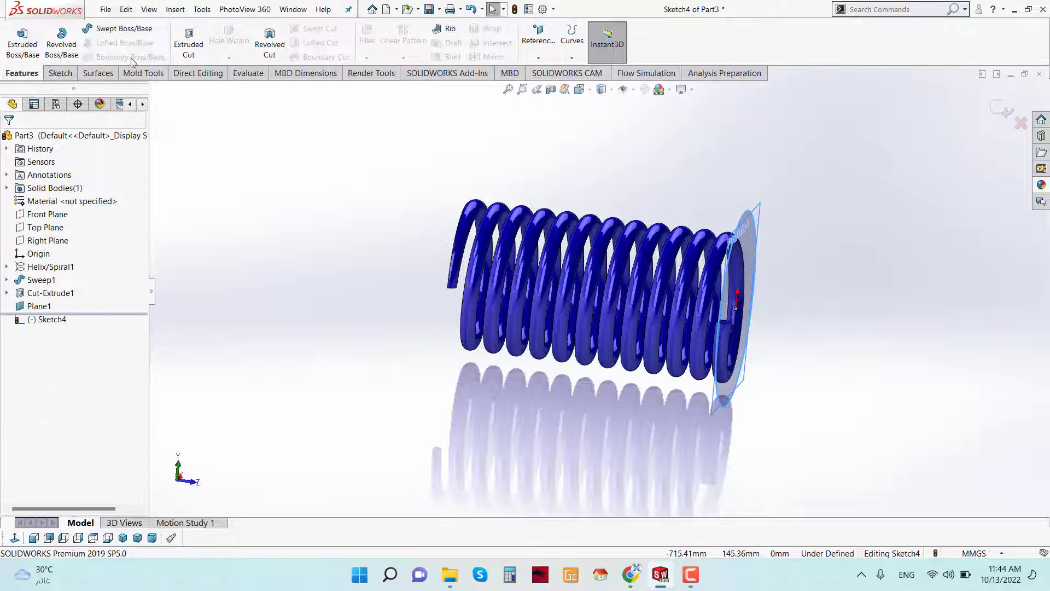
left_click(186, 47)
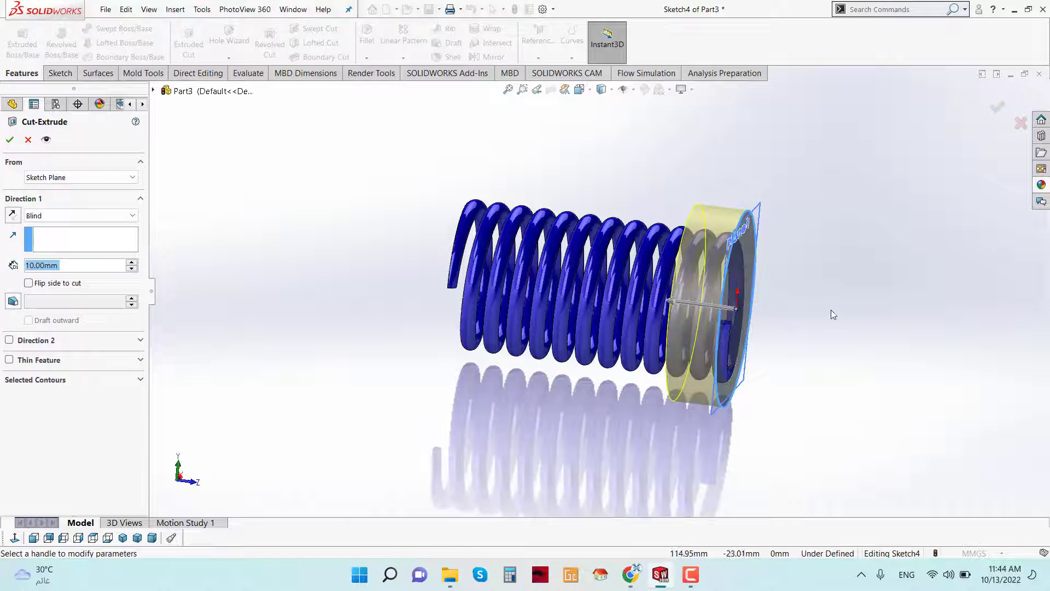
left_click(12, 214)
scroll(838, 269, "down", 3)
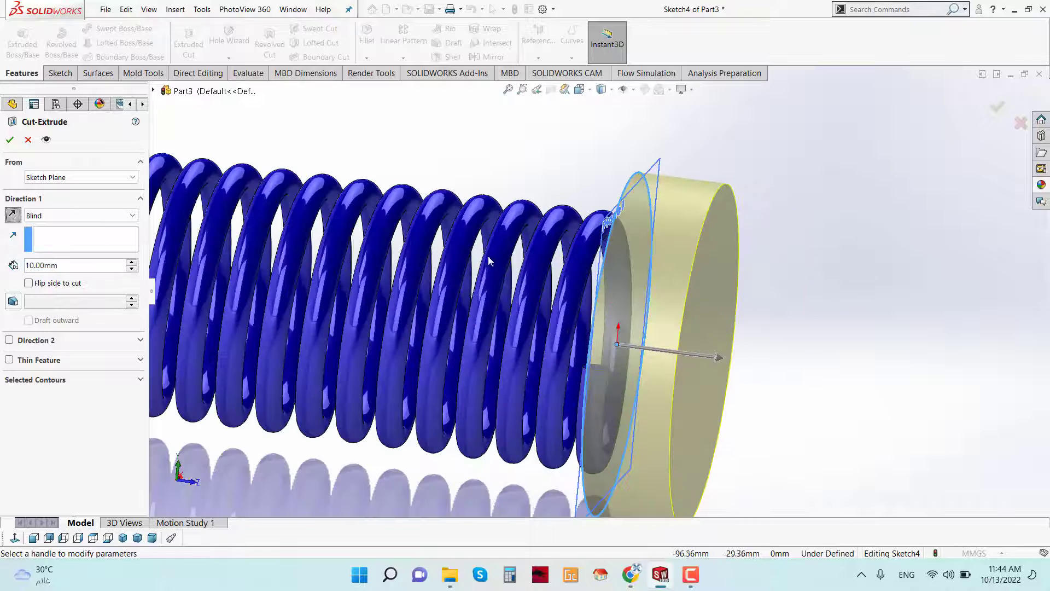
scroll(488, 256, "up", 2)
scroll(323, 227, "down", 1)
left_click(10, 140)
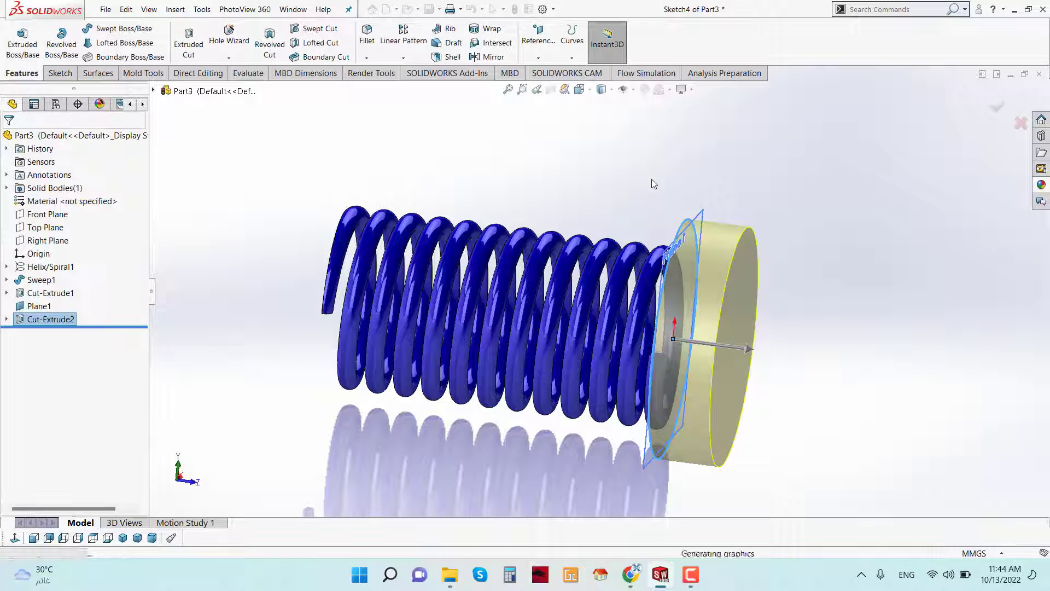
Hide the offset reference plane at the far end of the spring
right_click(704, 268)
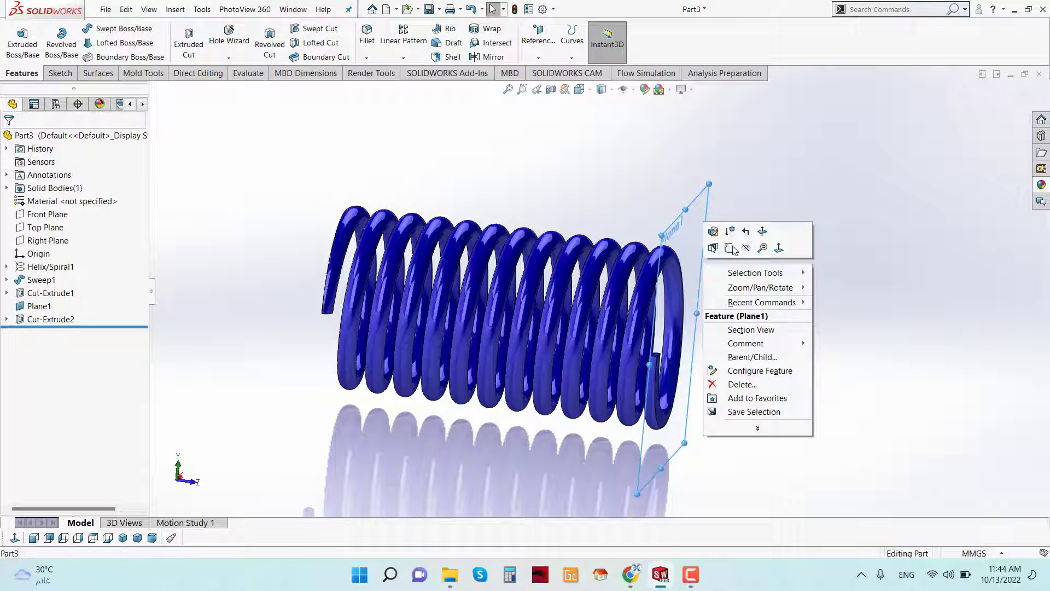
left_click(745, 248)
middle_click_drag(753, 292, 272, 352)
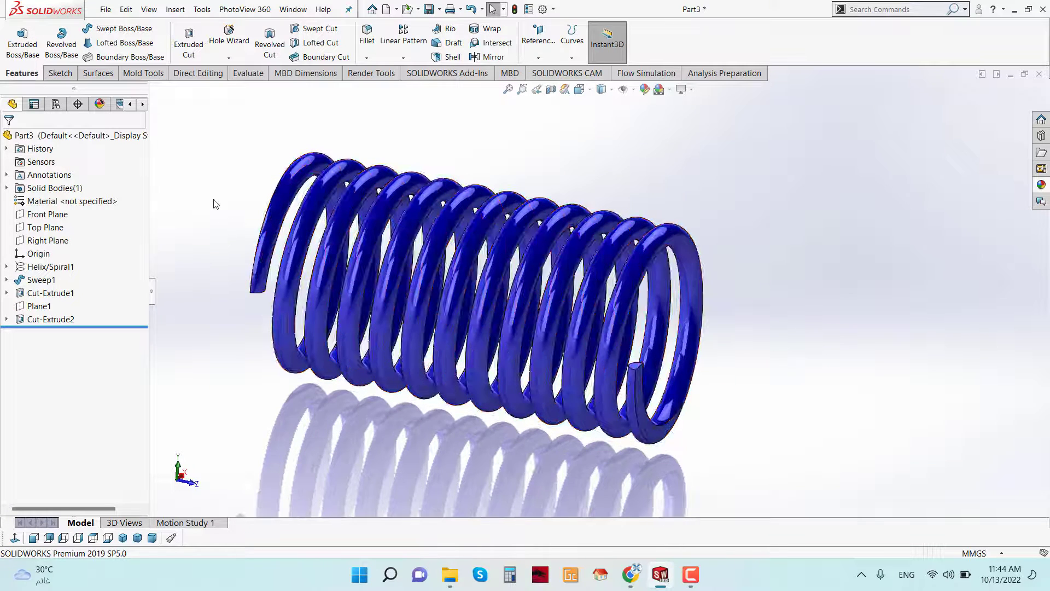
Save the part as "Spring 2" in the For ASSEMBLY folder
left_click(104, 10)
left_click(132, 153)
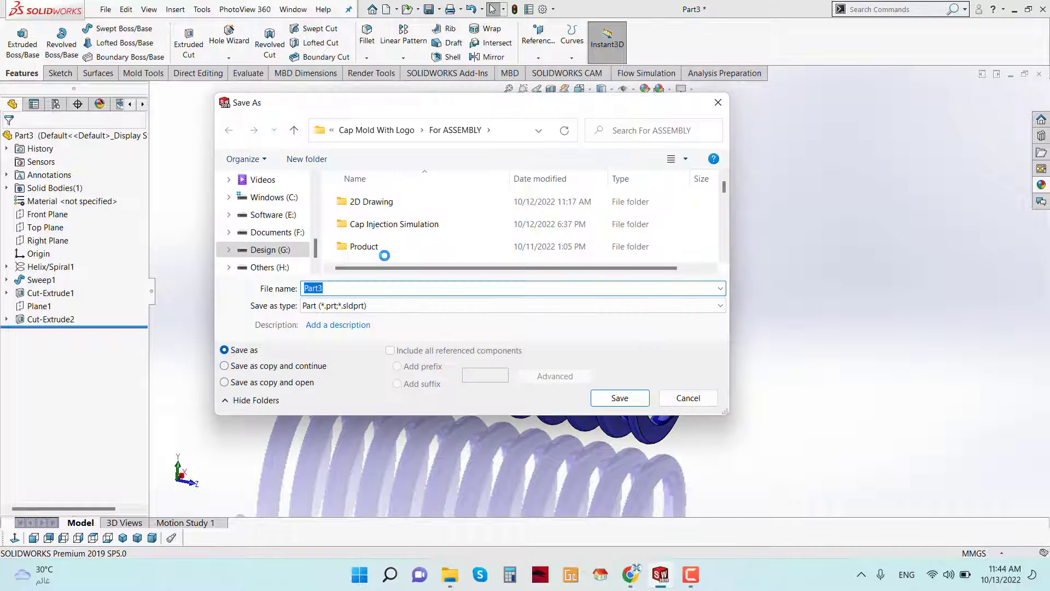
scroll(385, 257, "down", 4)
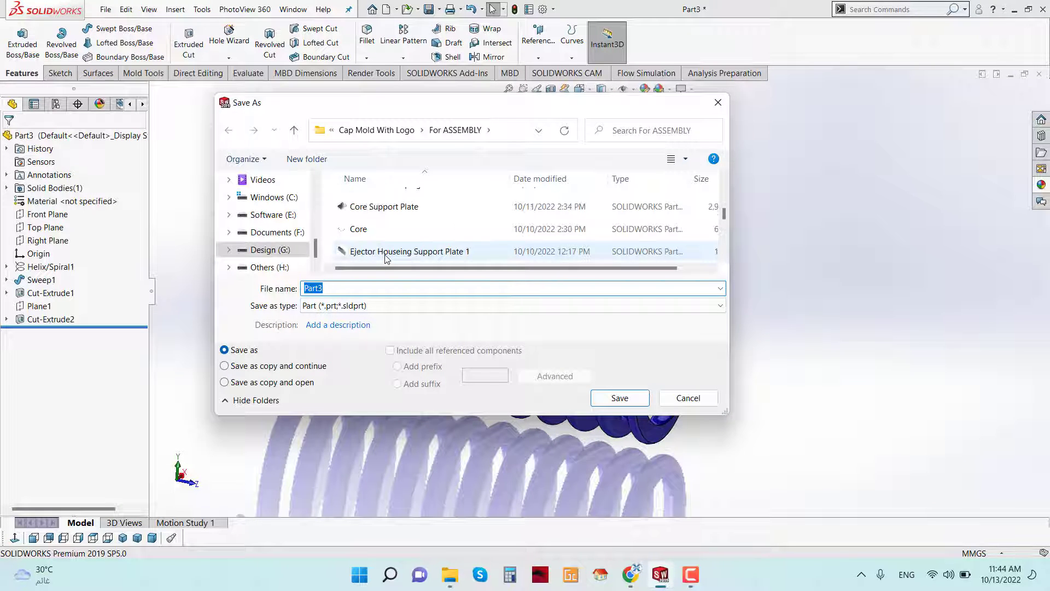
scroll(385, 259, "up", 3)
scroll(385, 257, "down", 6)
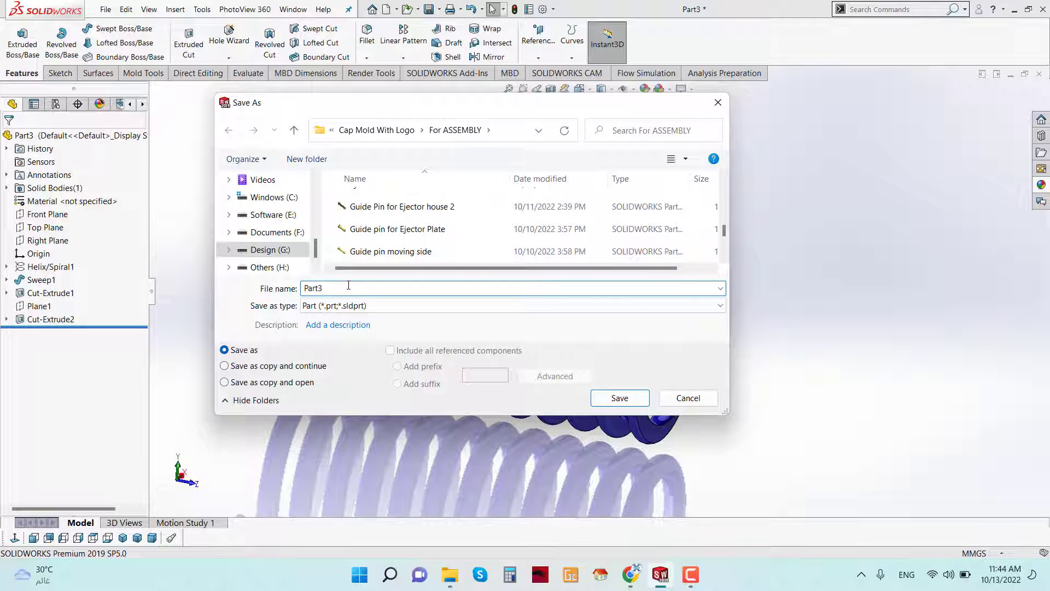
type("Sprin")
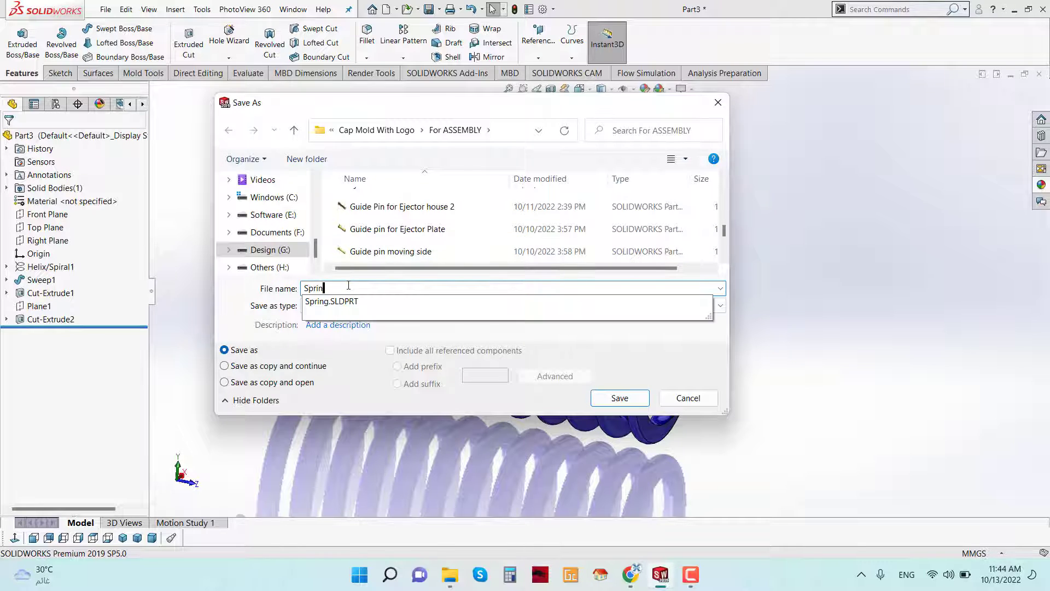
type("g ")
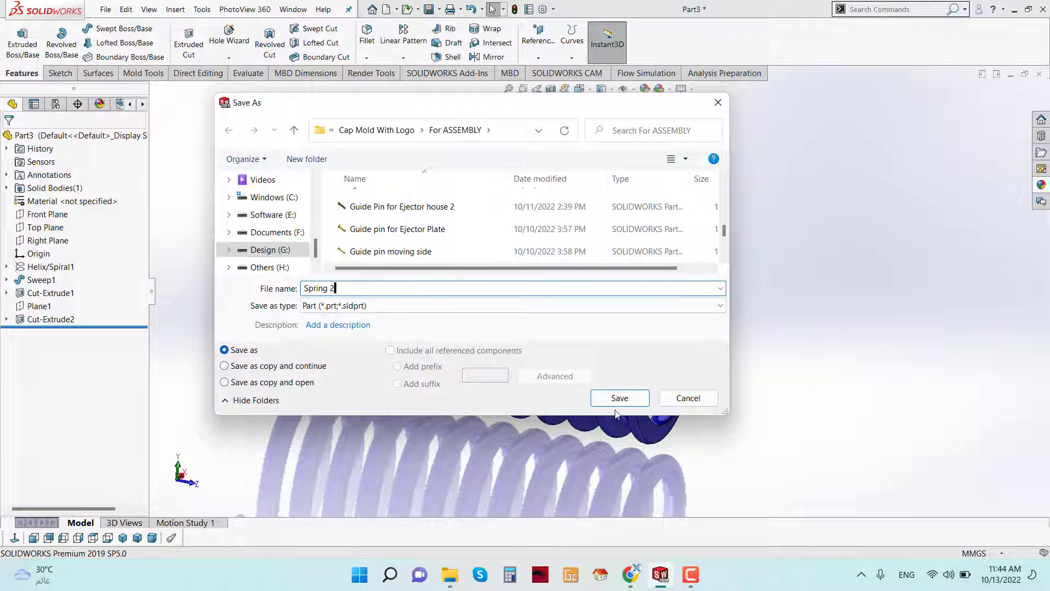
type("2")
left_click(634, 396)
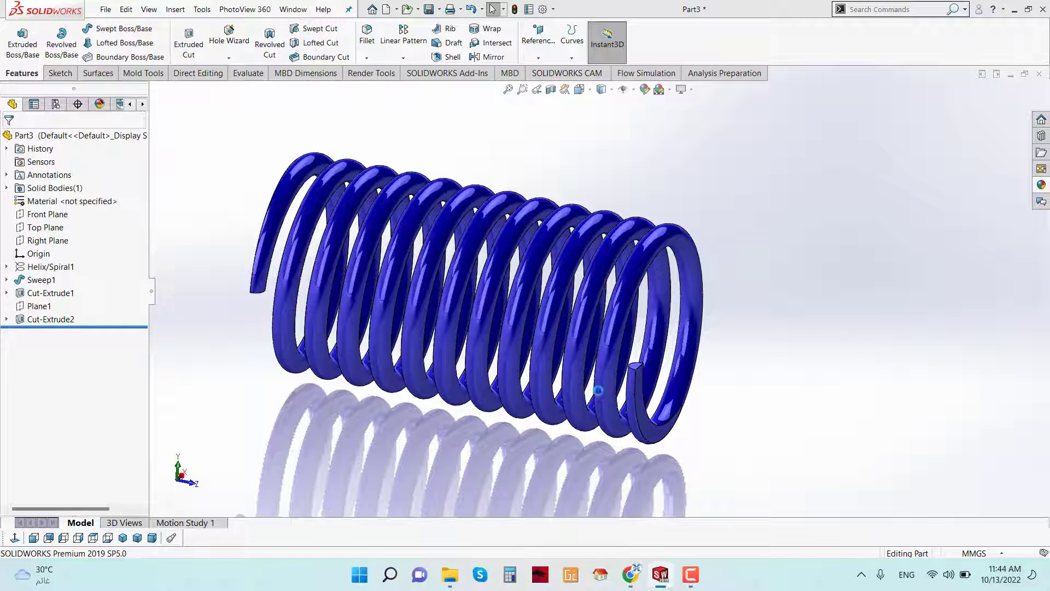
Switch to the Assem3333333 assembly and insert the Spring 2 part in the open space between the mold halves
scroll(179, 385, "down", 1)
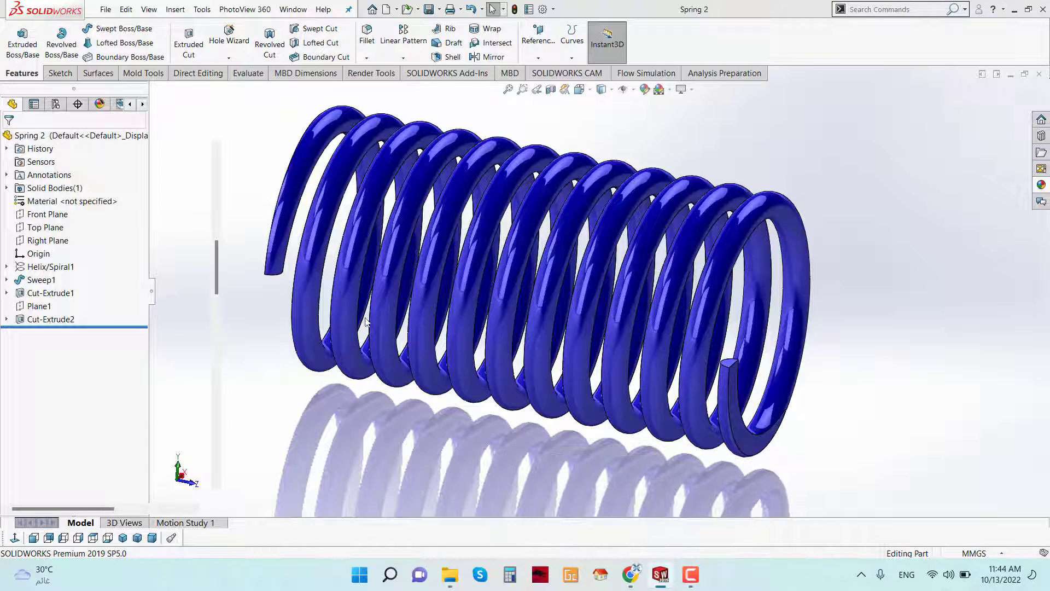
key("ctrl+Tab")
left_click(72, 47)
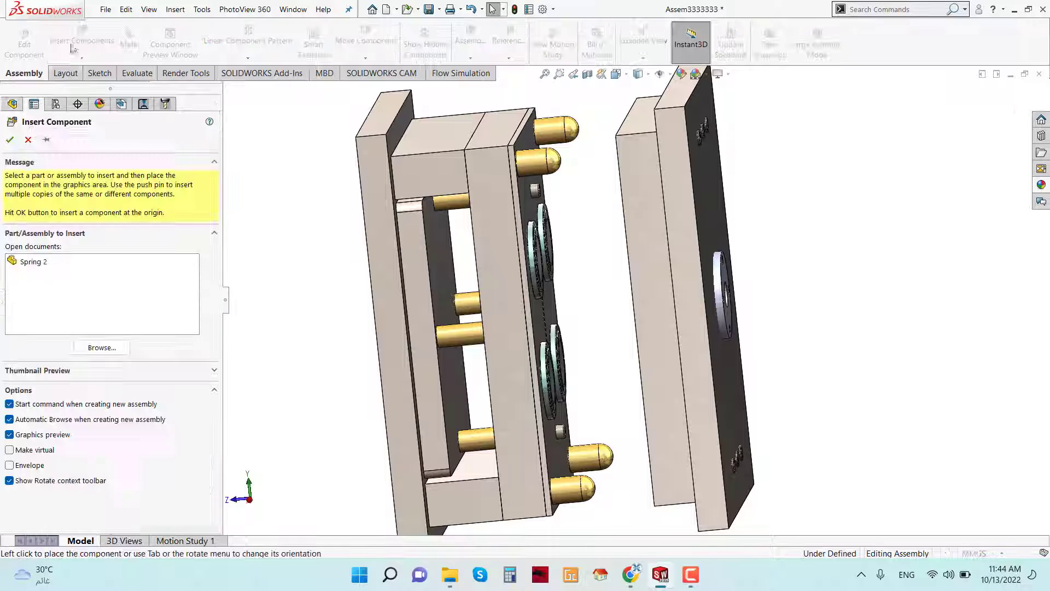
left_click(40, 263)
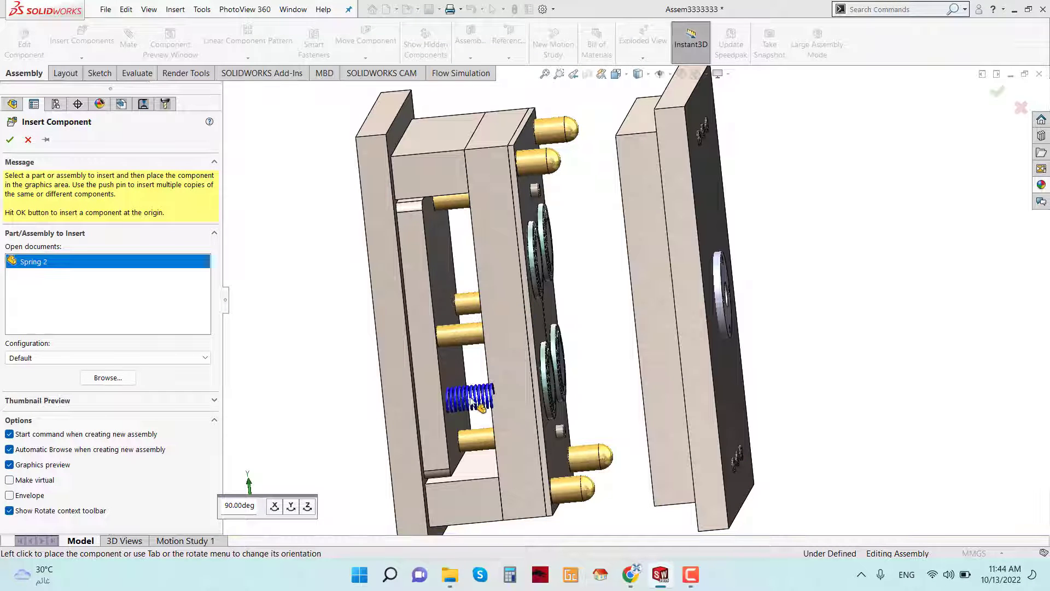
left_click(616, 314)
Move the inserted spring over the ejector housing guide pin between the ejector plate and the core support plate
scroll(634, 315, "up", 5)
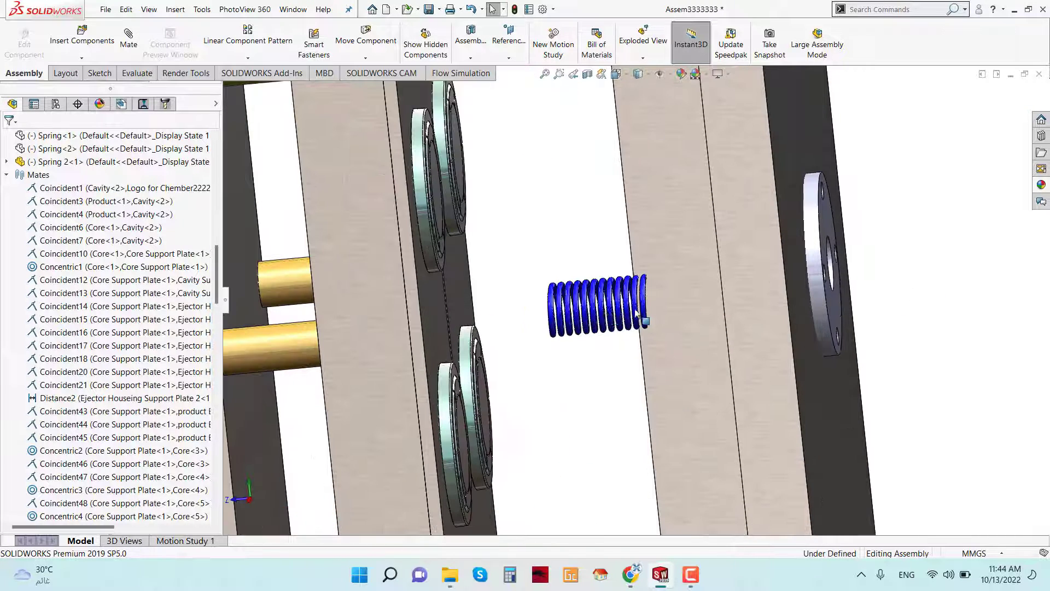
left_click_drag(637, 316, 304, 358)
scroll(593, 339, "down", 3)
scroll(547, 288, "up", 6)
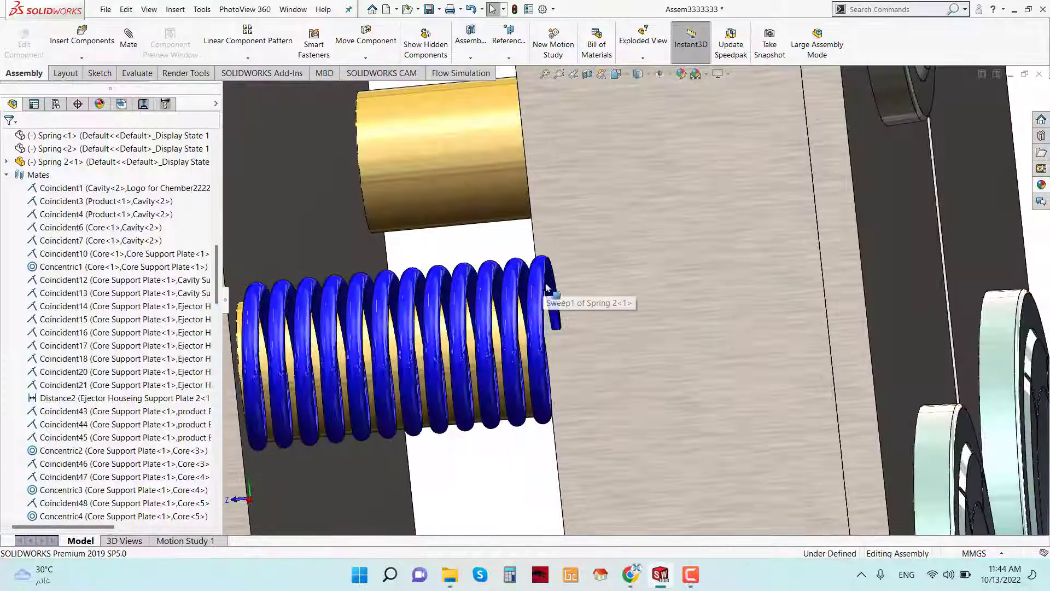
left_click_drag(546, 298, 500, 320)
scroll(361, 358, "down", 5)
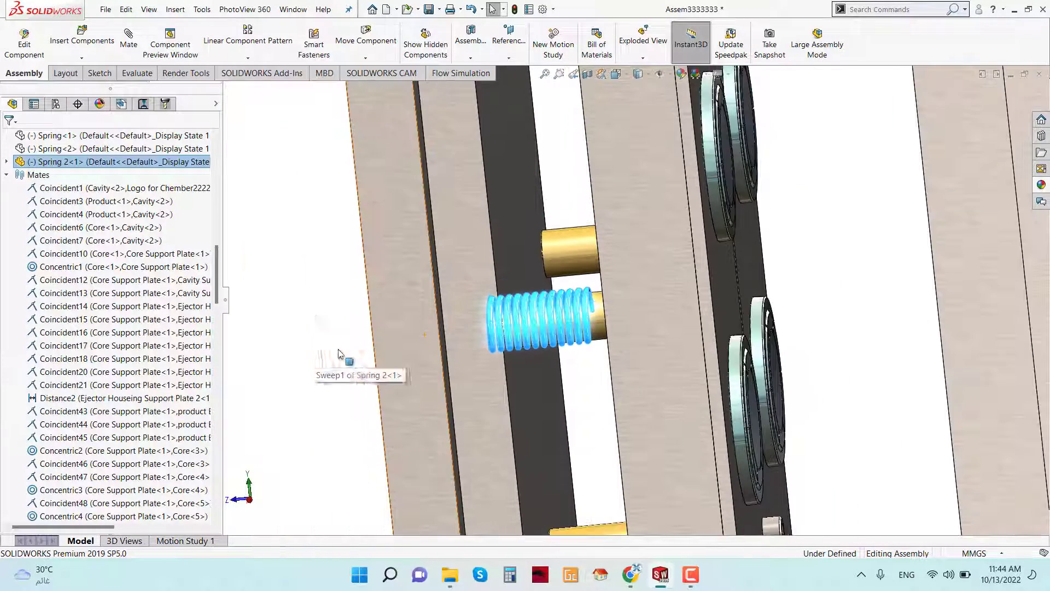
left_click(599, 352)
Add a coincident mate between the spring's flat end face and the inner face of the core support plate
scroll(595, 324, "down", 7)
middle_click_drag(579, 257, 565, 266)
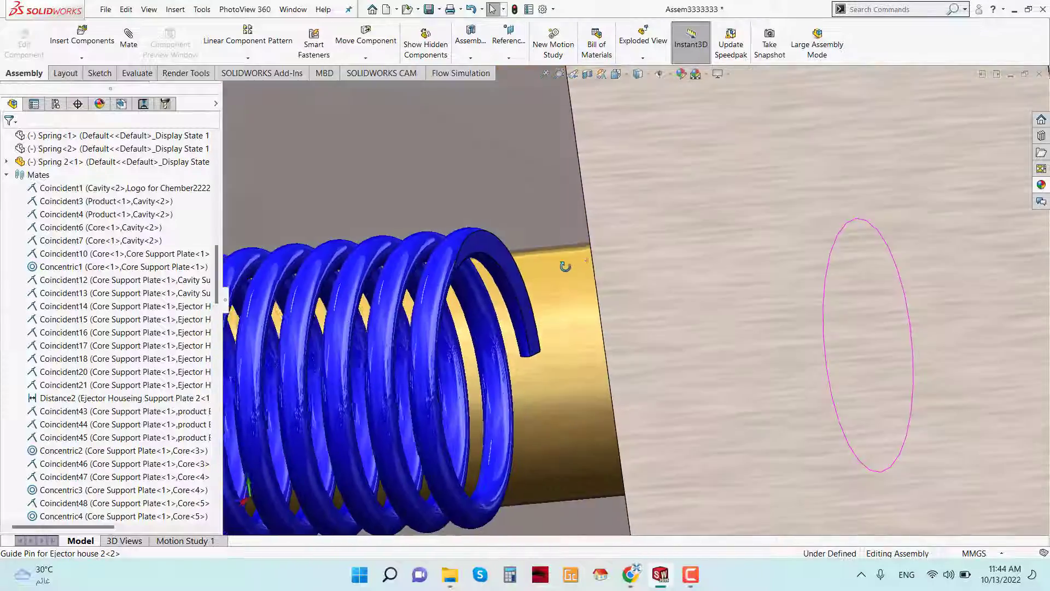
scroll(565, 266, "up", 7)
left_click(508, 314)
middle_click_drag(599, 366, 649, 359)
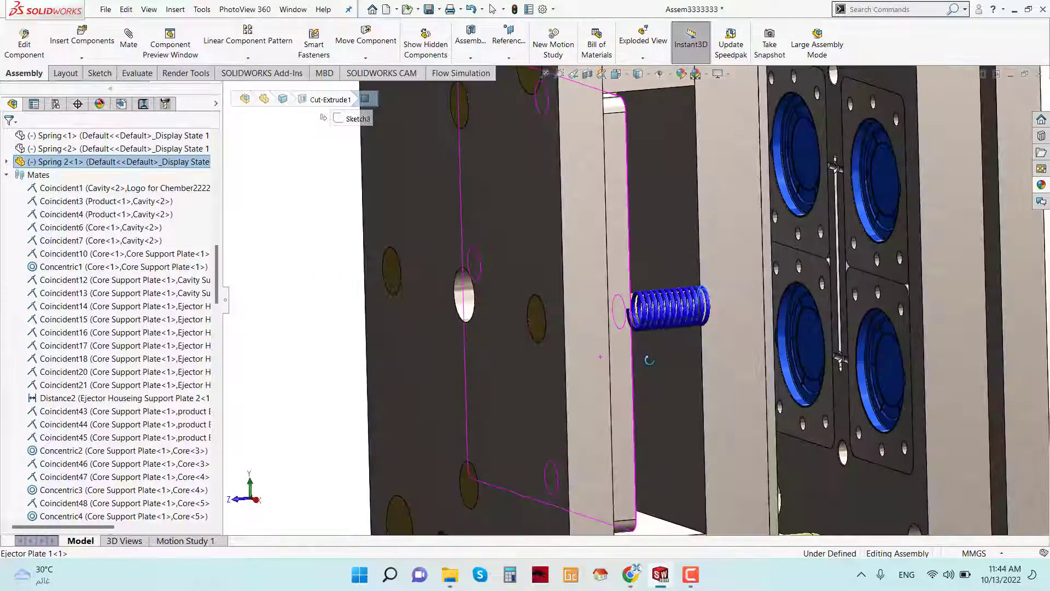
left_click(673, 262)
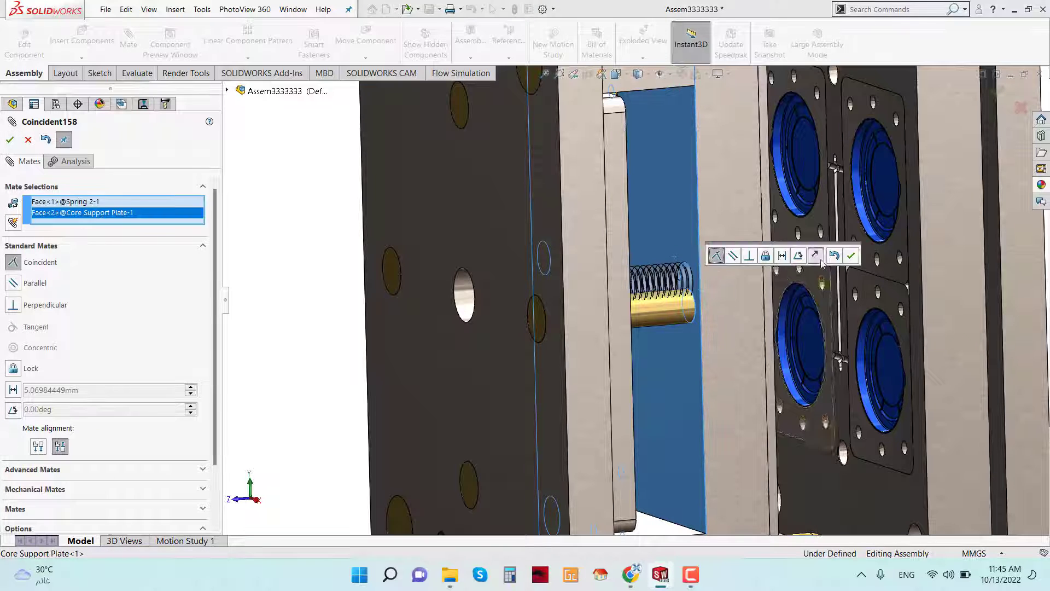
left_click(850, 256)
Add a tangent mate between the spring's coil surface and the guide pin's cylindrical face, flipping the mate alignment
middle_click_drag(724, 284, 691, 276)
scroll(693, 278, "down", 7)
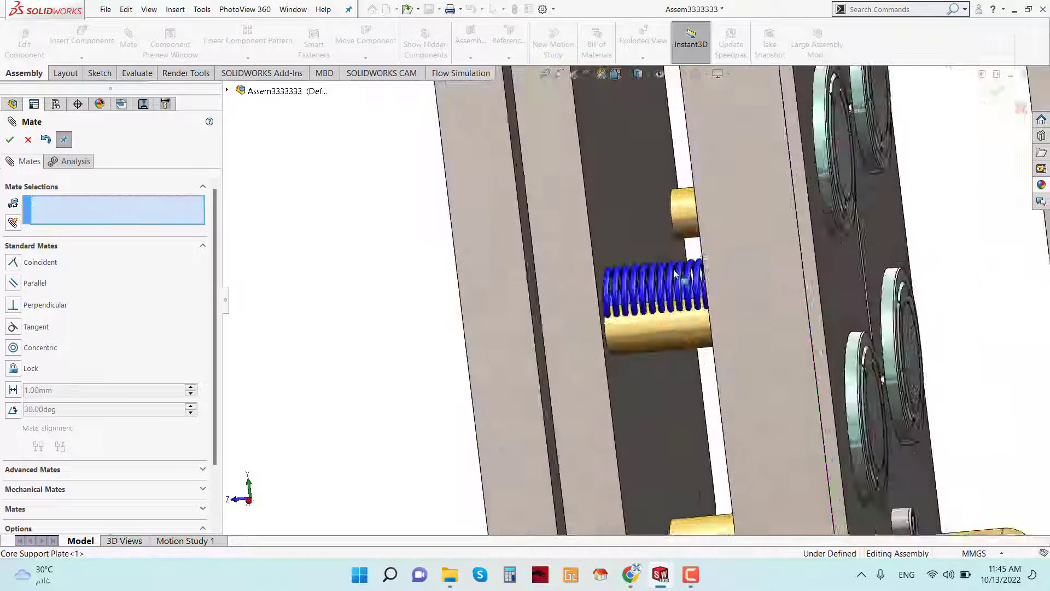
left_click_drag(603, 329, 534, 386)
scroll(619, 370, "down", 5)
left_click(611, 344)
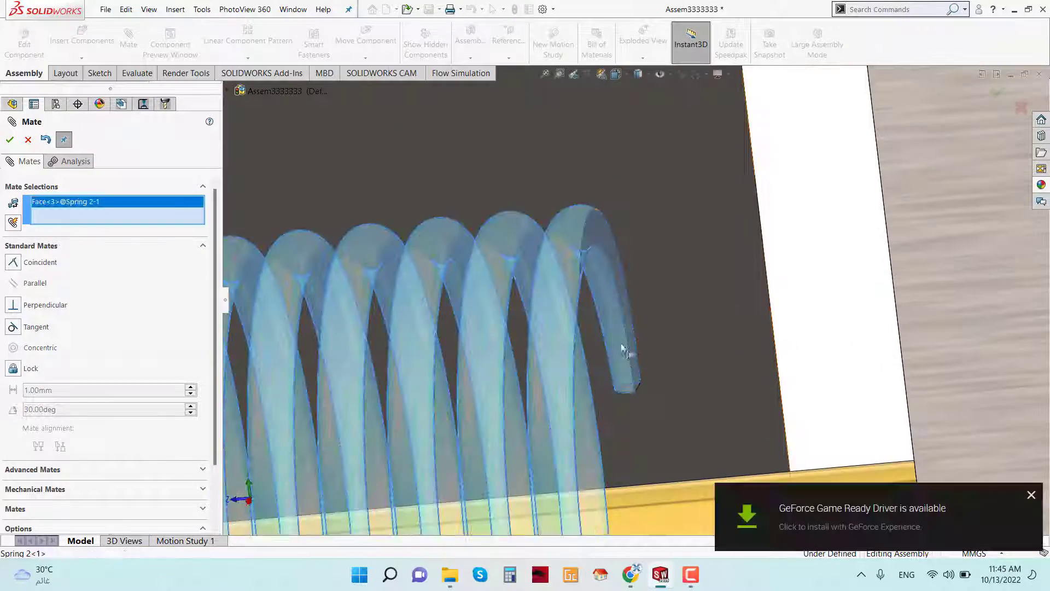
scroll(629, 356, "up", 8)
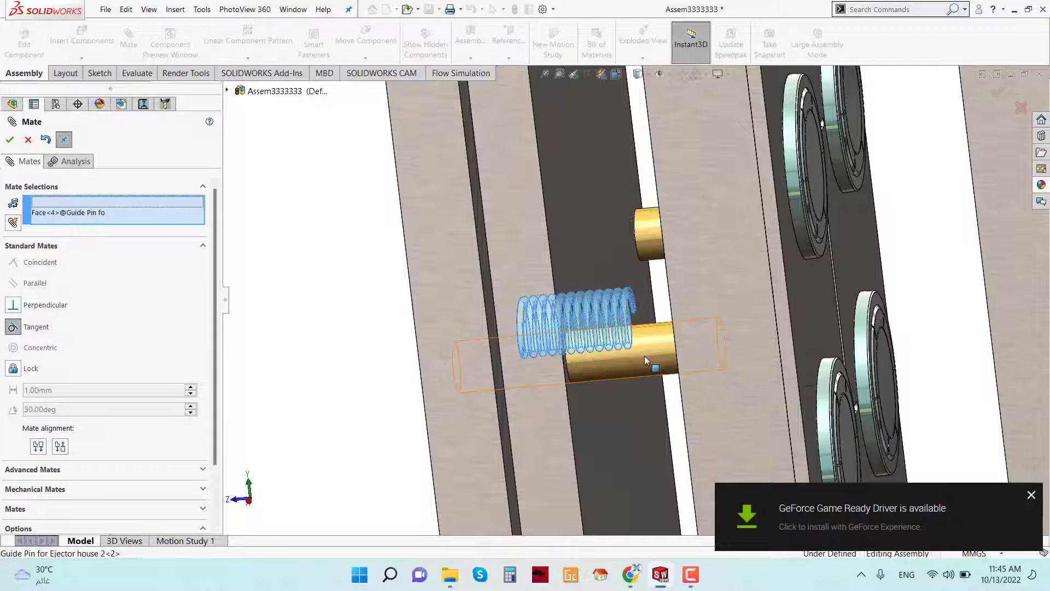
left_click(648, 355)
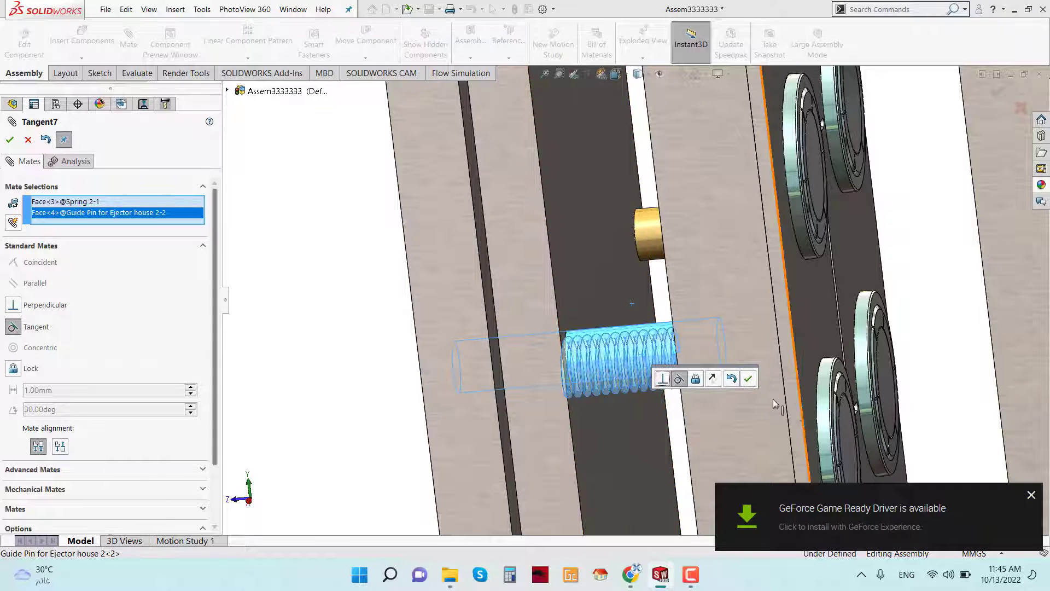
scroll(117, 403, "down", 3)
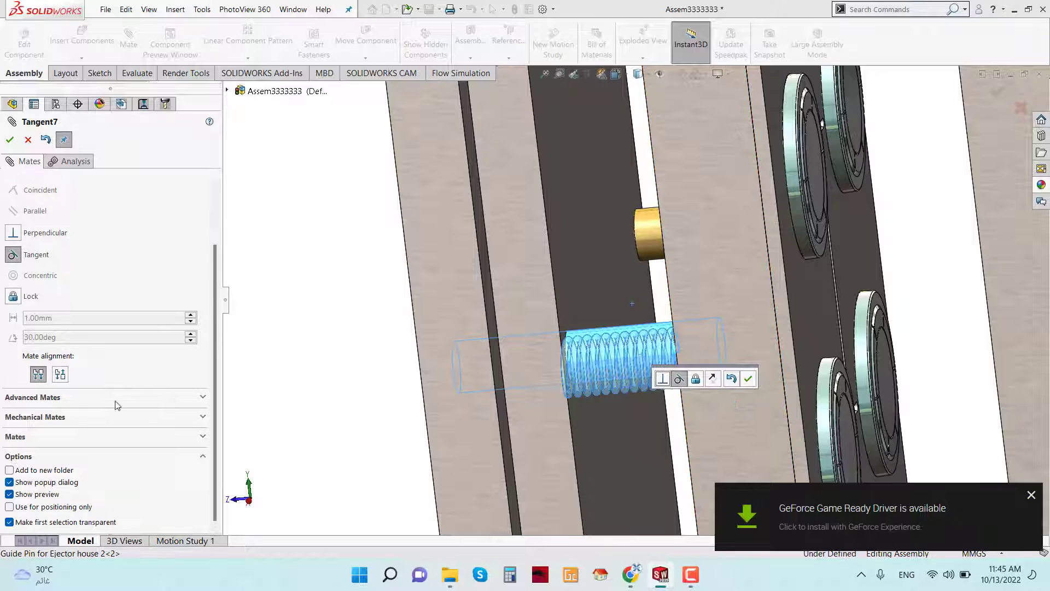
left_click(59, 377)
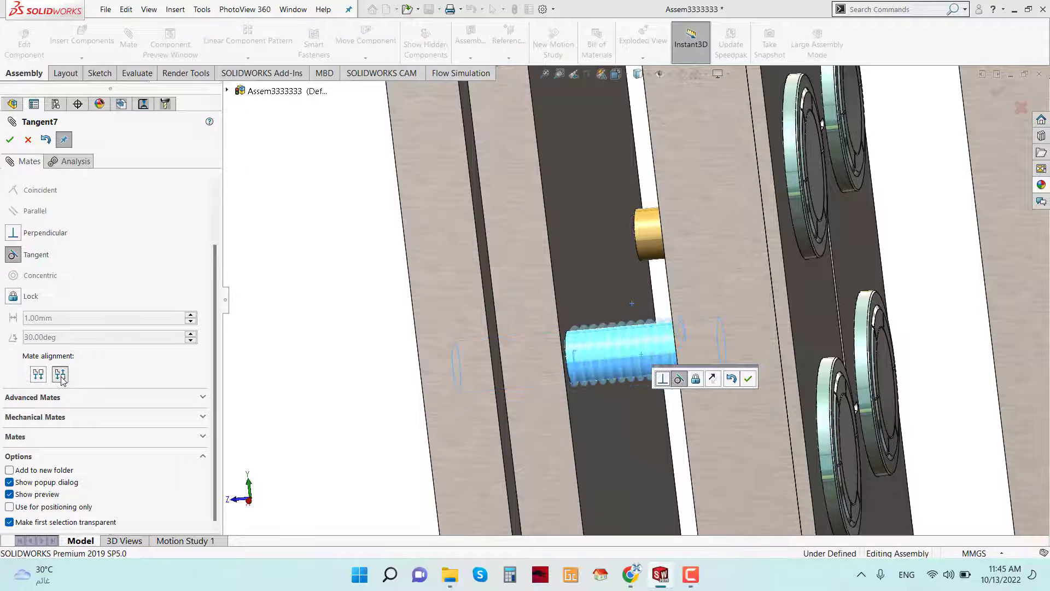
left_click(10, 139)
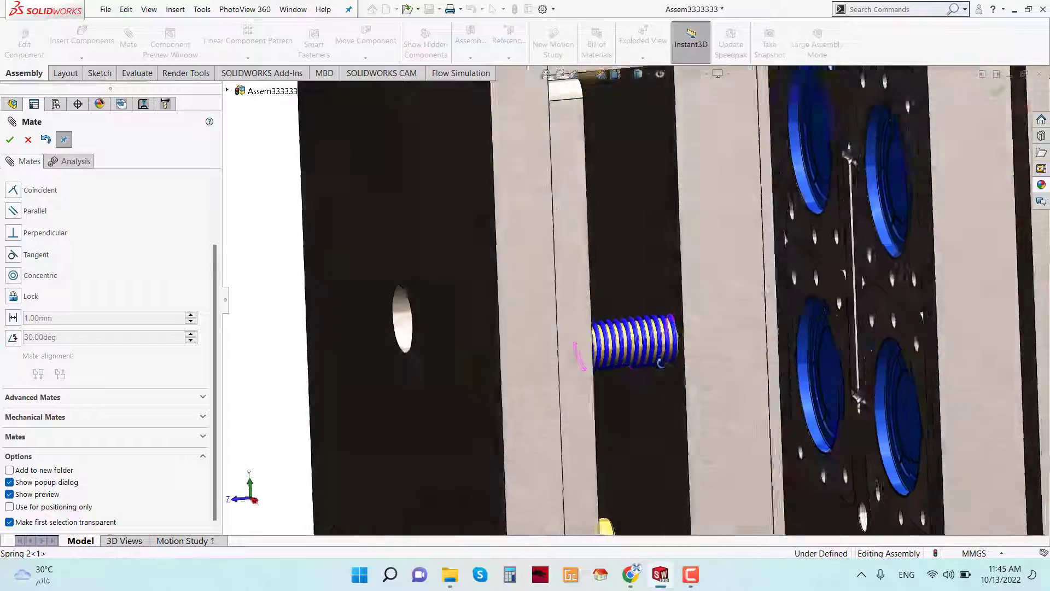
Finish mating and place a second copy of Spring 2 at the guide pin below the first spring
middle_click_drag(661, 363, 642, 389)
scroll(714, 356, "up", 2)
middle_click_drag(714, 356, 666, 294)
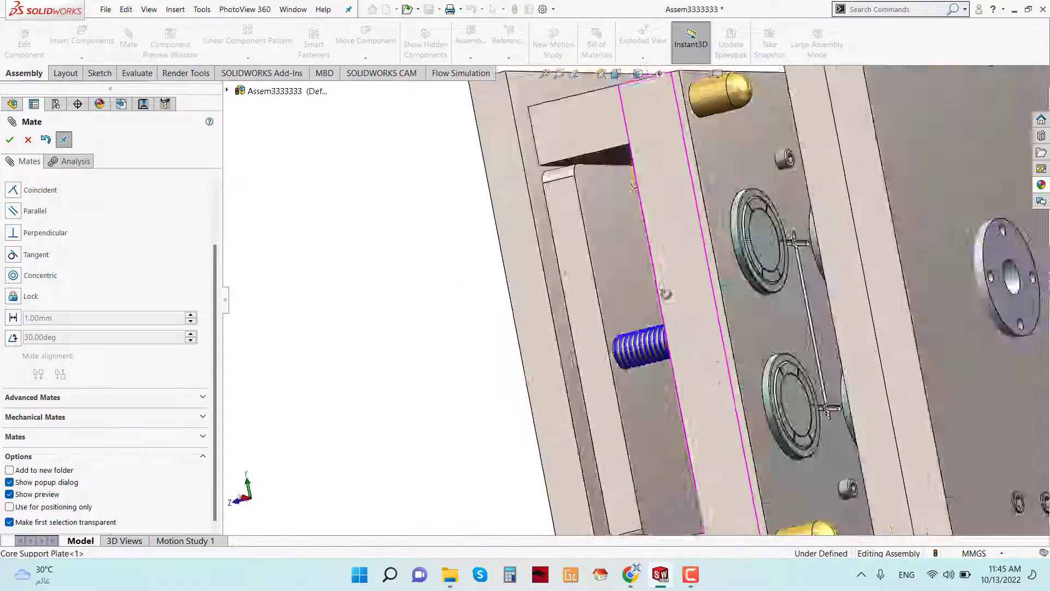
scroll(719, 314, "up", 5)
middle_click_drag(719, 313, 717, 344)
scroll(780, 339, "down", 3)
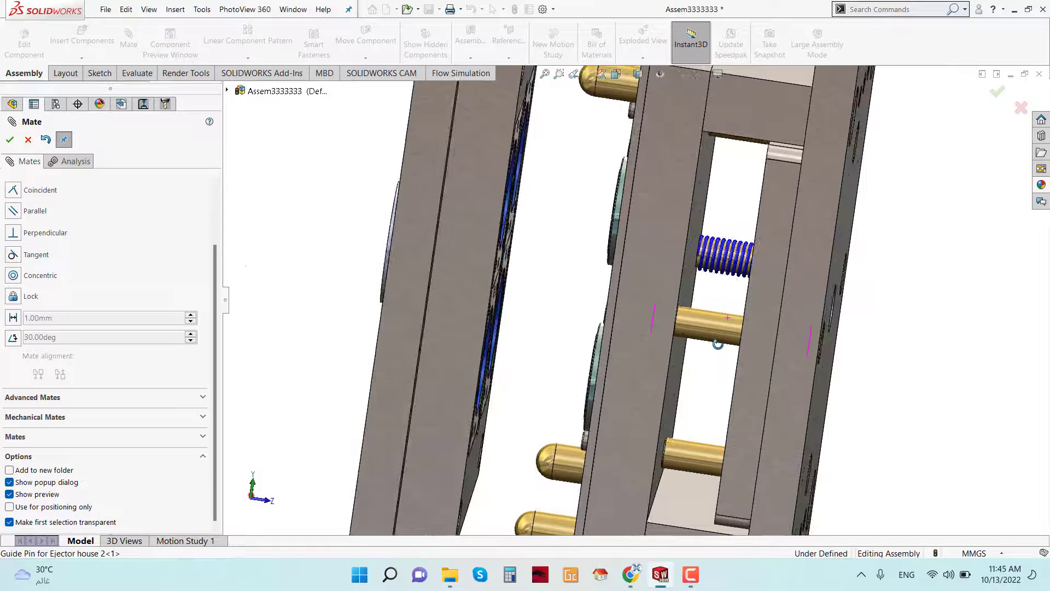
left_click(10, 139)
left_click(82, 39)
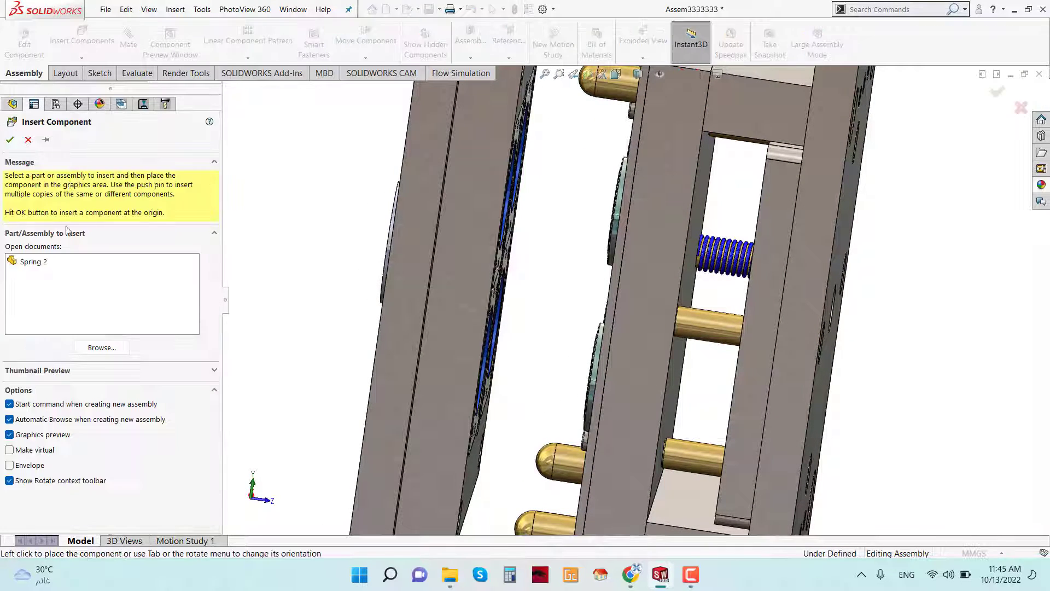
left_click(34, 262)
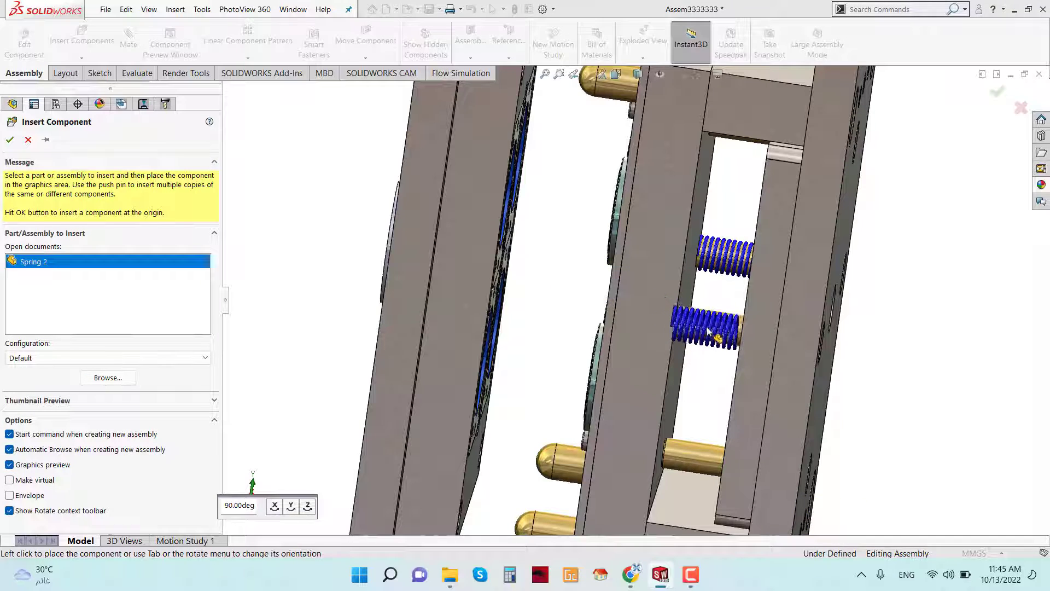
scroll(768, 352, "down", 8)
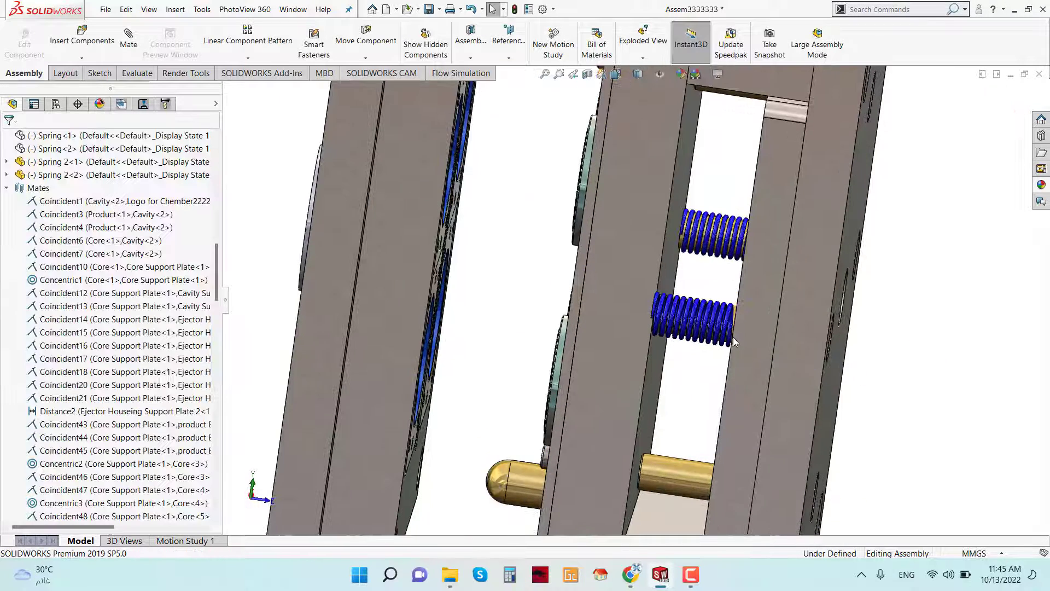
Add a coincident mate between the second spring's flat end face and the facing side of Ejector Plate 1
scroll(663, 297, "down", 10)
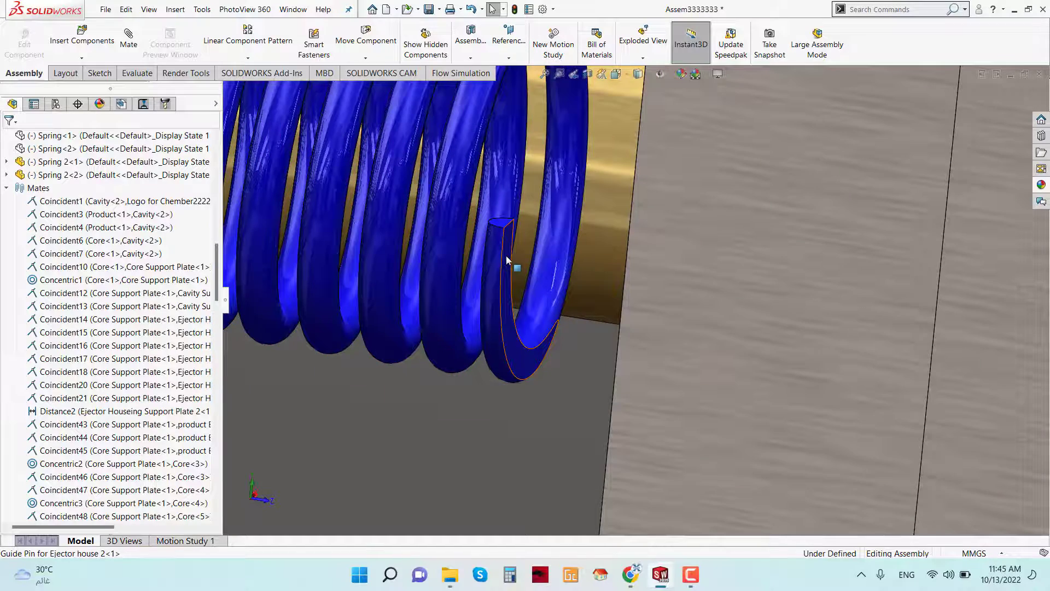
left_click(506, 260)
scroll(507, 259, "up", 4)
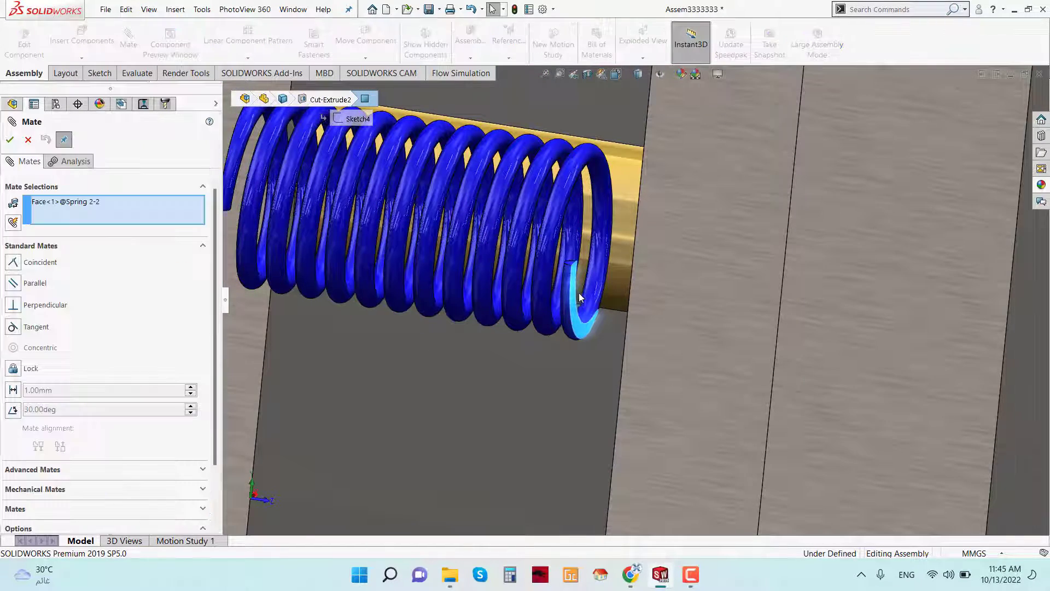
scroll(586, 290, "up", 3)
middle_click_drag(593, 287, 616, 363)
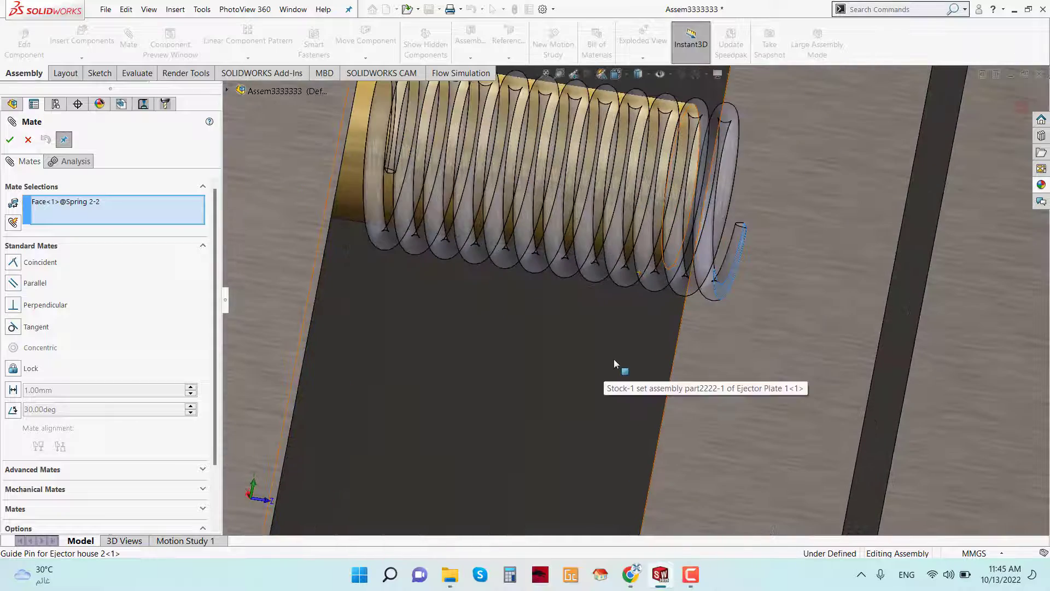
left_click(616, 363)
left_click(812, 365)
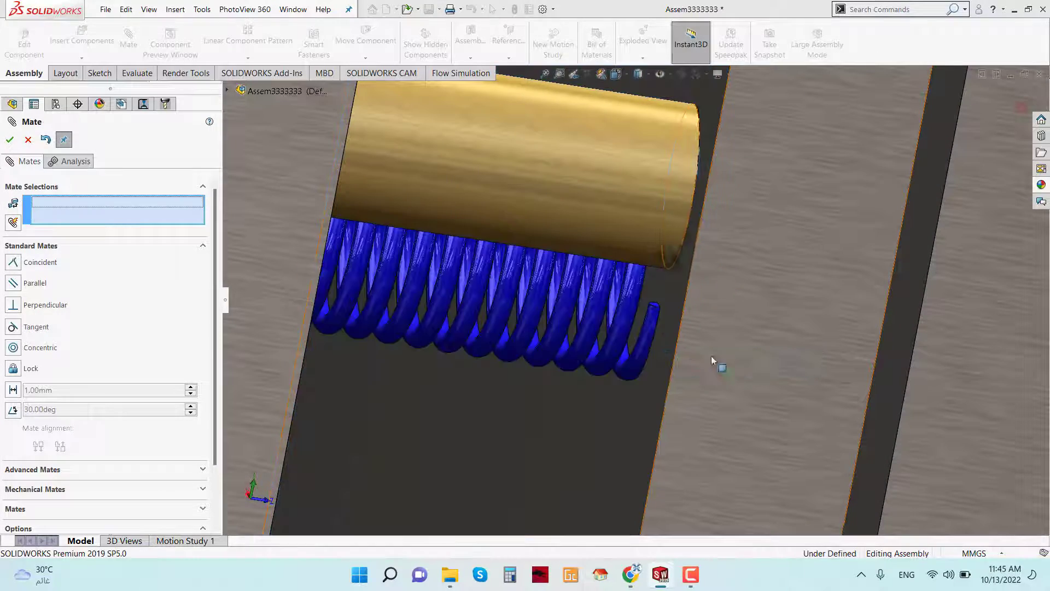
middle_click_drag(711, 356, 632, 328)
scroll(632, 328, "up", 5)
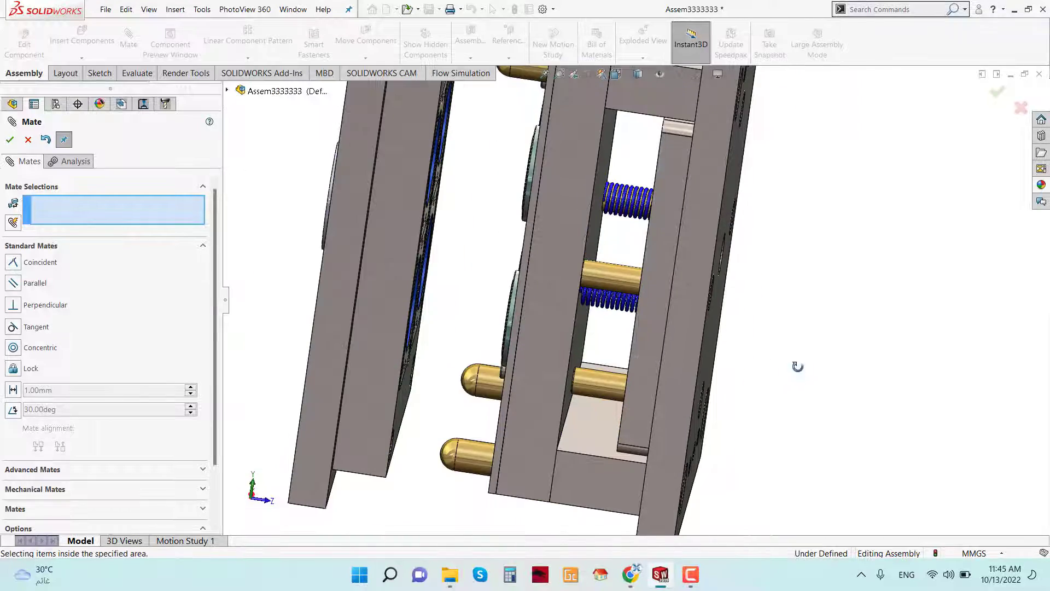
middle_click_drag(798, 366, 820, 334)
scroll(813, 316, "down", 3)
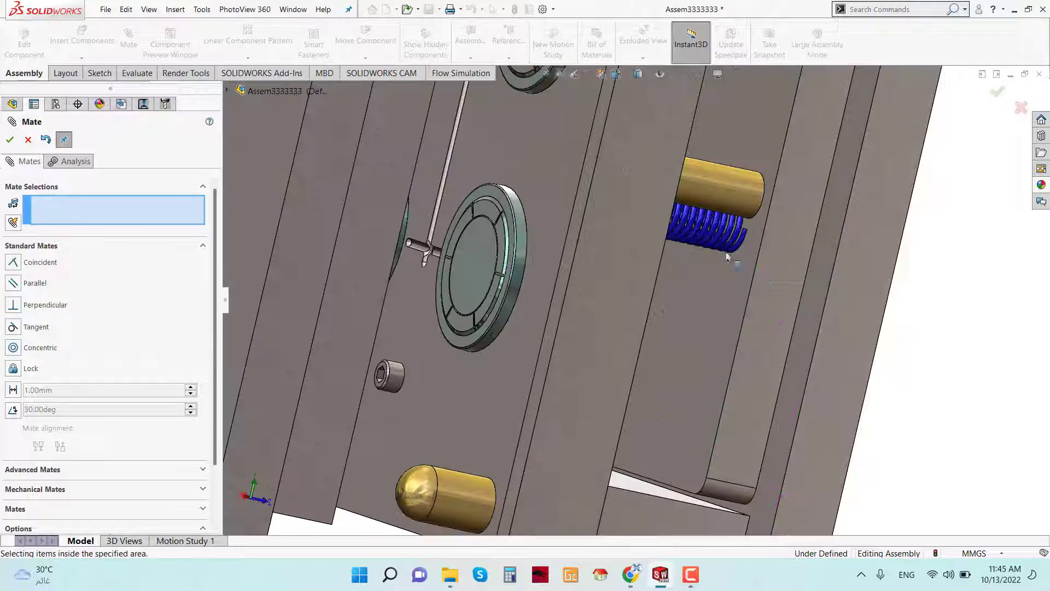
Drag the second spring clear of the plates and add a tangent mate between its coil surface and the adjacent guide pin's cylindrical face
left_click_drag(841, 246, 879, 246)
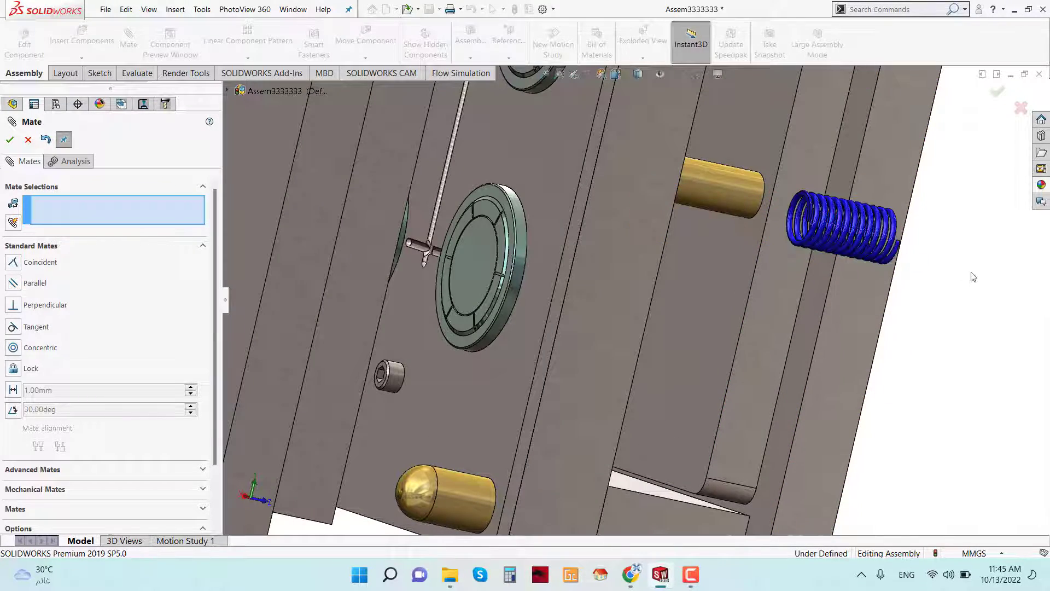
middle_click_drag(971, 277, 816, 245)
scroll(670, 160, "down", 8)
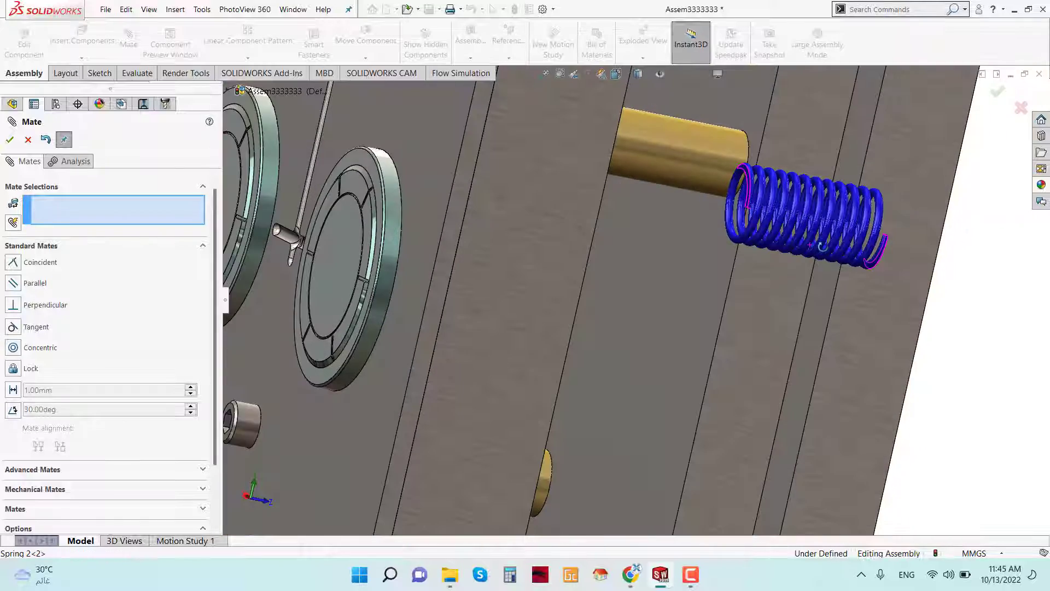
left_click(646, 136)
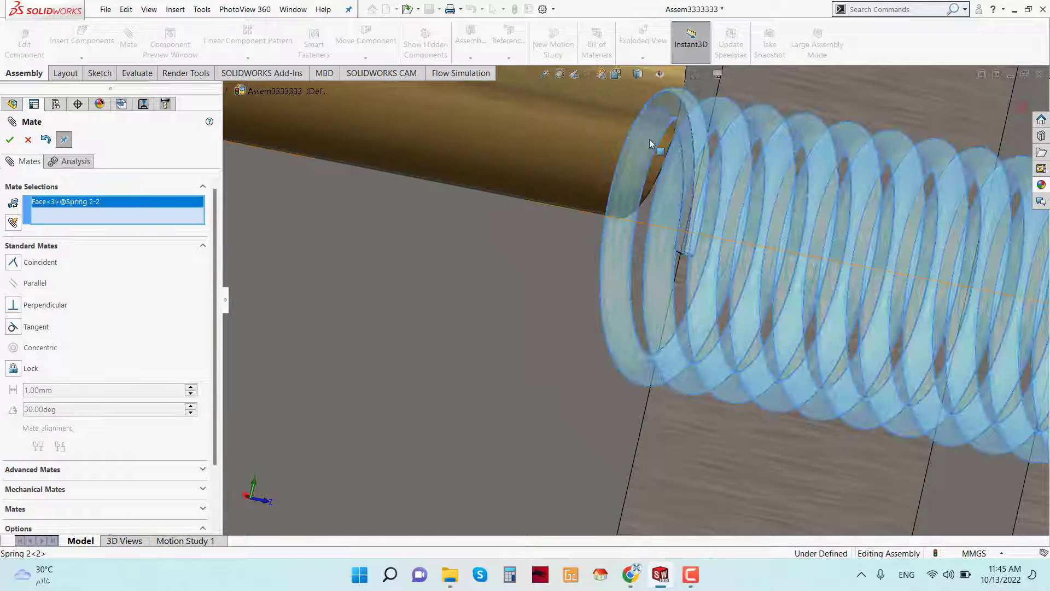
scroll(574, 188, "up", 1)
scroll(413, 208, "up", 2)
left_click(491, 166)
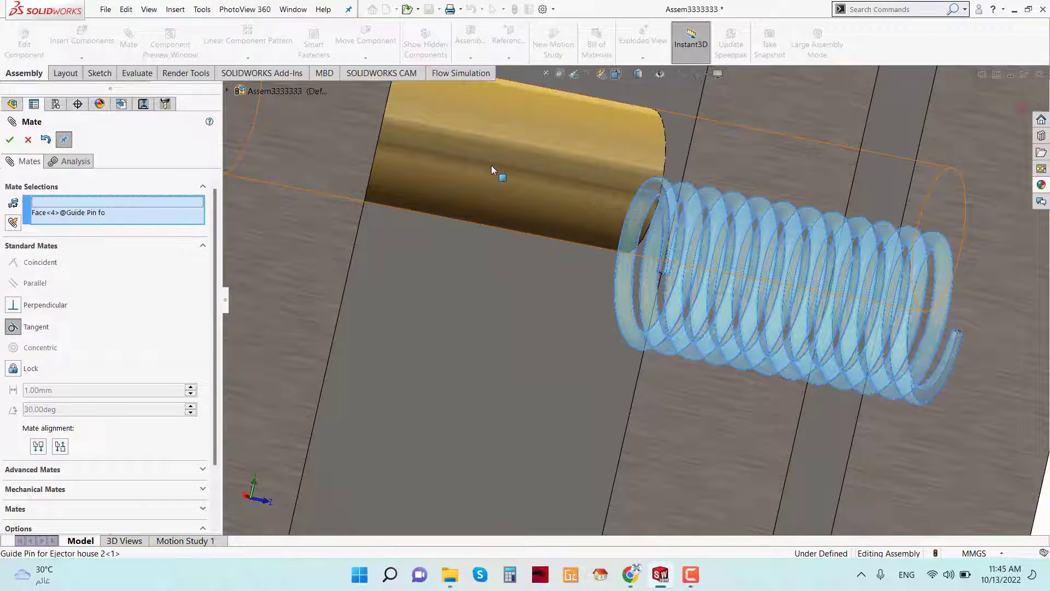
scroll(694, 284, "up", 4)
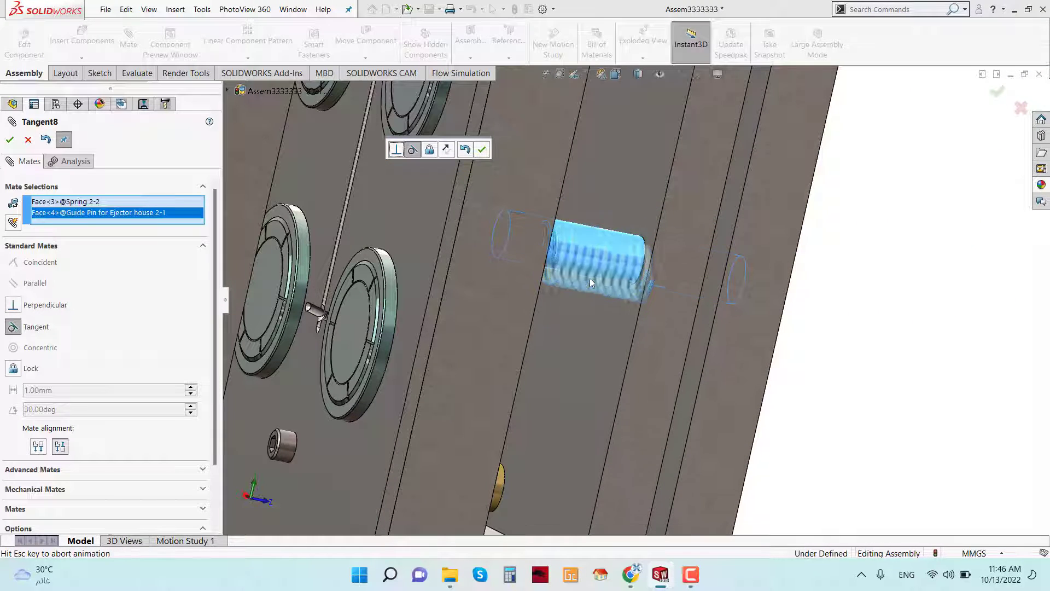
left_click(10, 140)
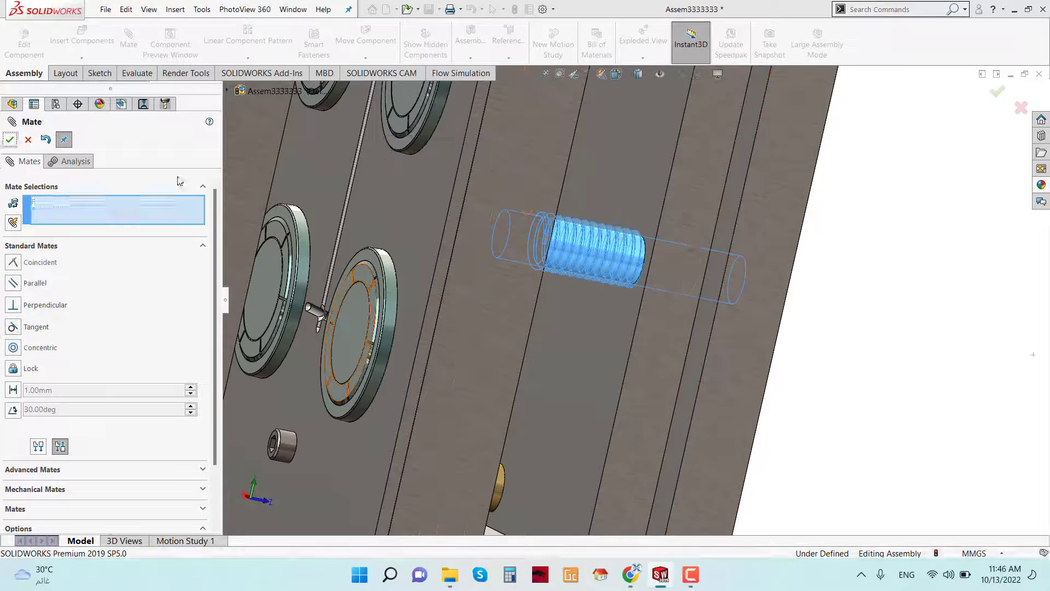
Examine from the side how both springs sit on their guide pins between the core support plate and the ejector plate
scroll(704, 316, "up", 10)
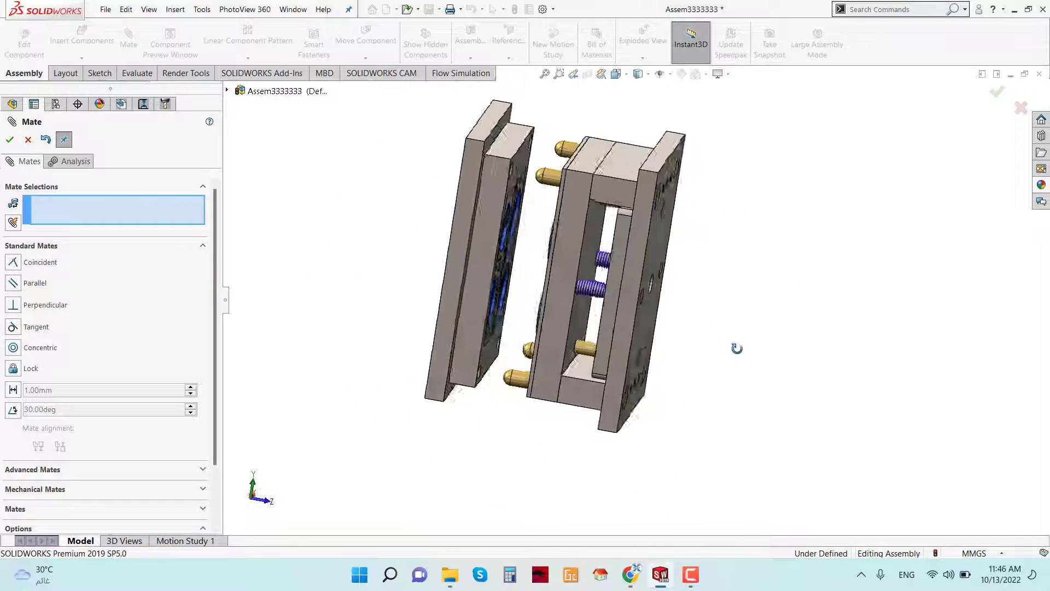
middle_click_drag(737, 348, 736, 369)
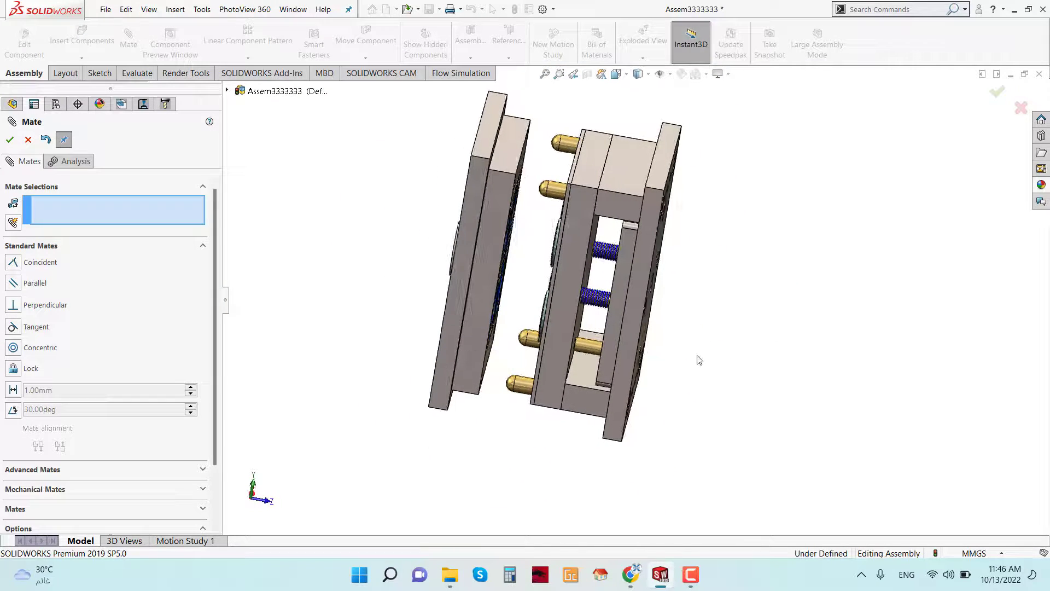
key("space")
left_click(657, 226)
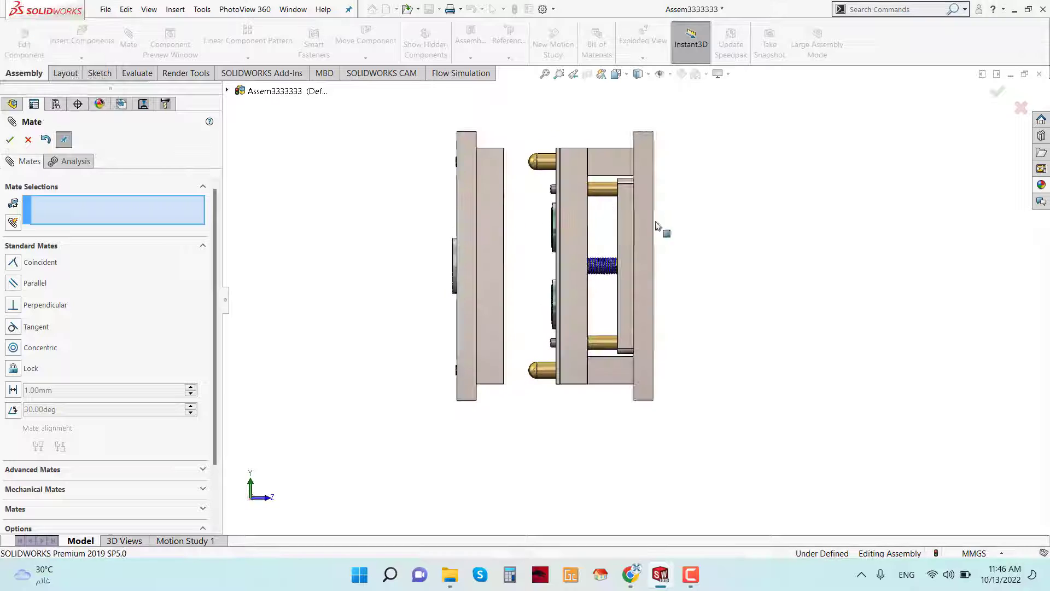
scroll(613, 277, "down", 8)
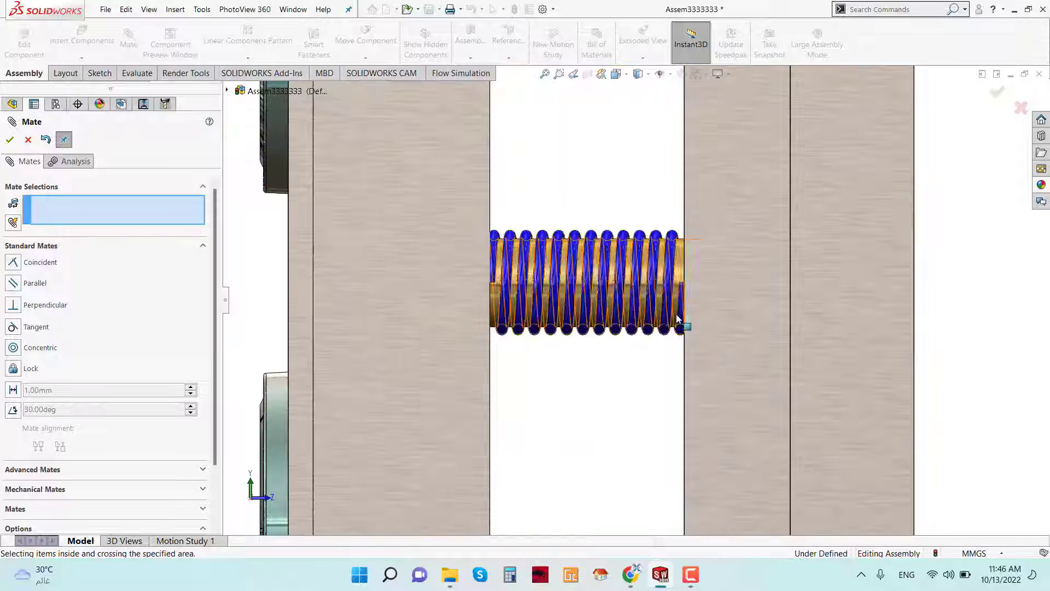
scroll(587, 343, "up", 8)
middle_click_drag(658, 339, 671, 364)
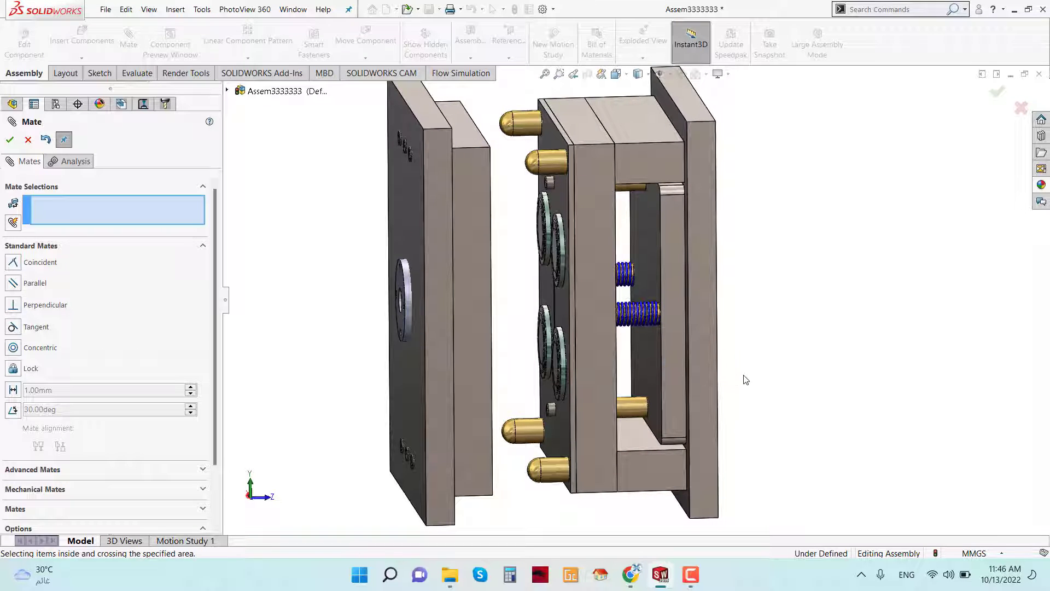